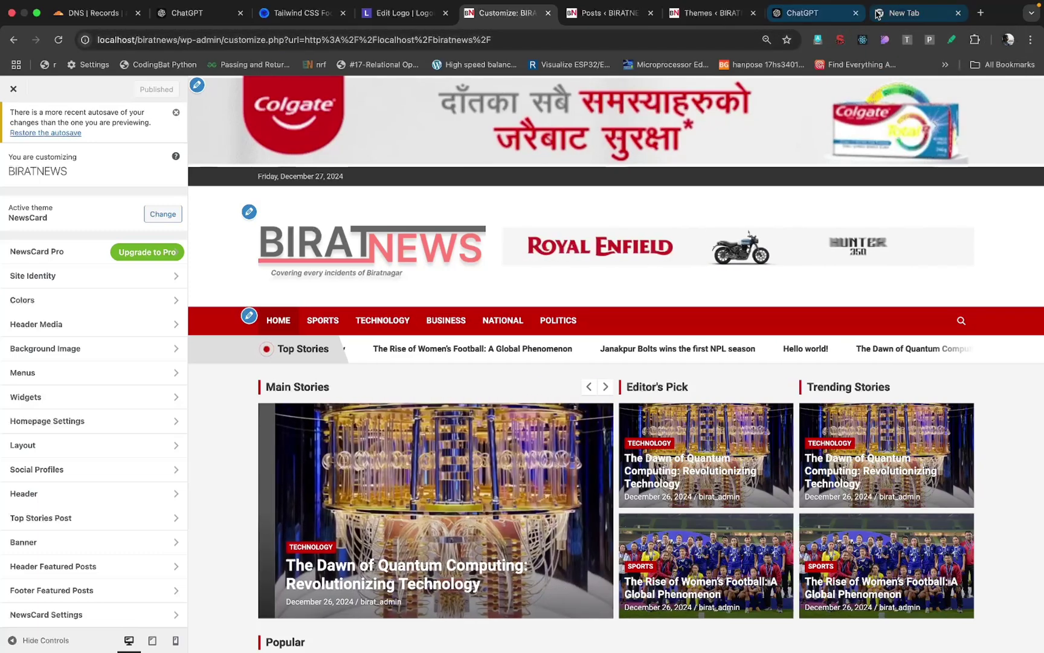
- Open the InfinityFree website in the empty browser tab and go to its registration
left_click(886, 13)
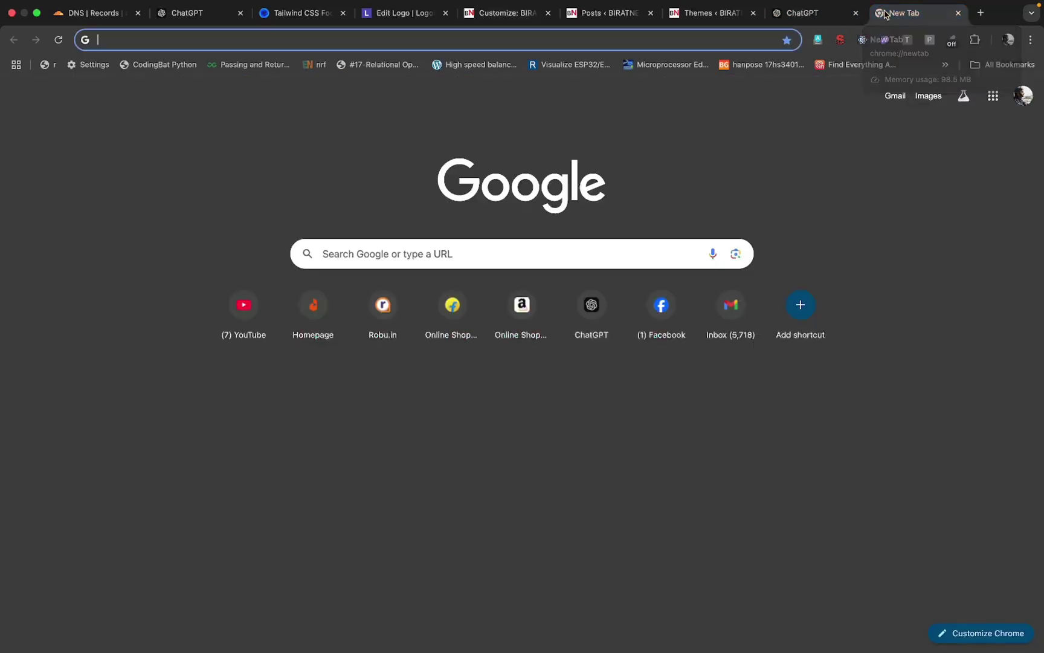
left_click(603, 39)
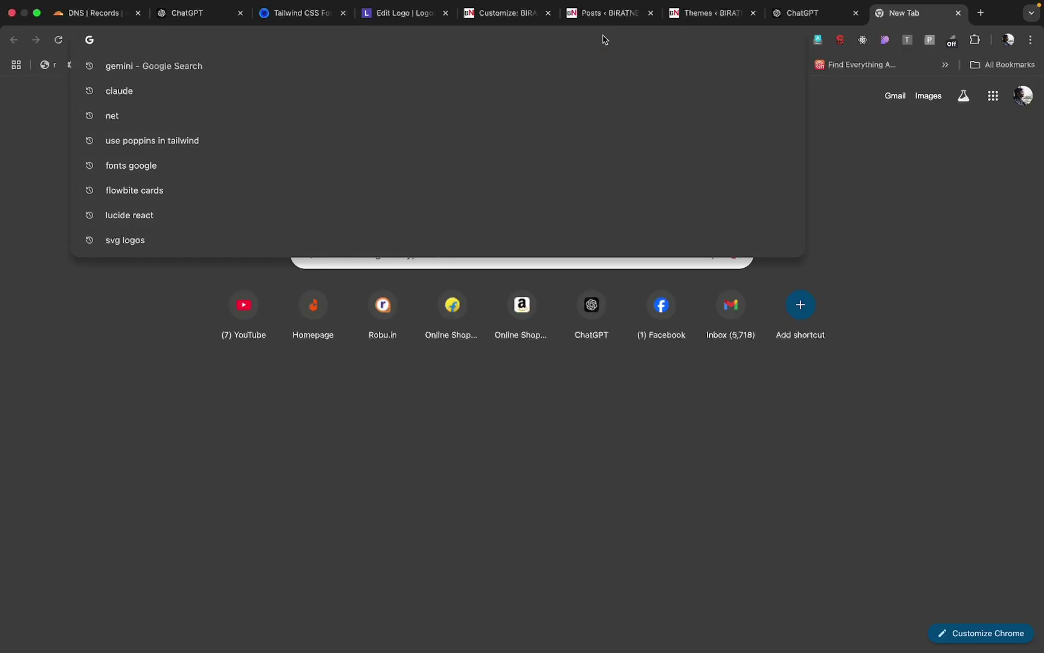
type("infinityfree")
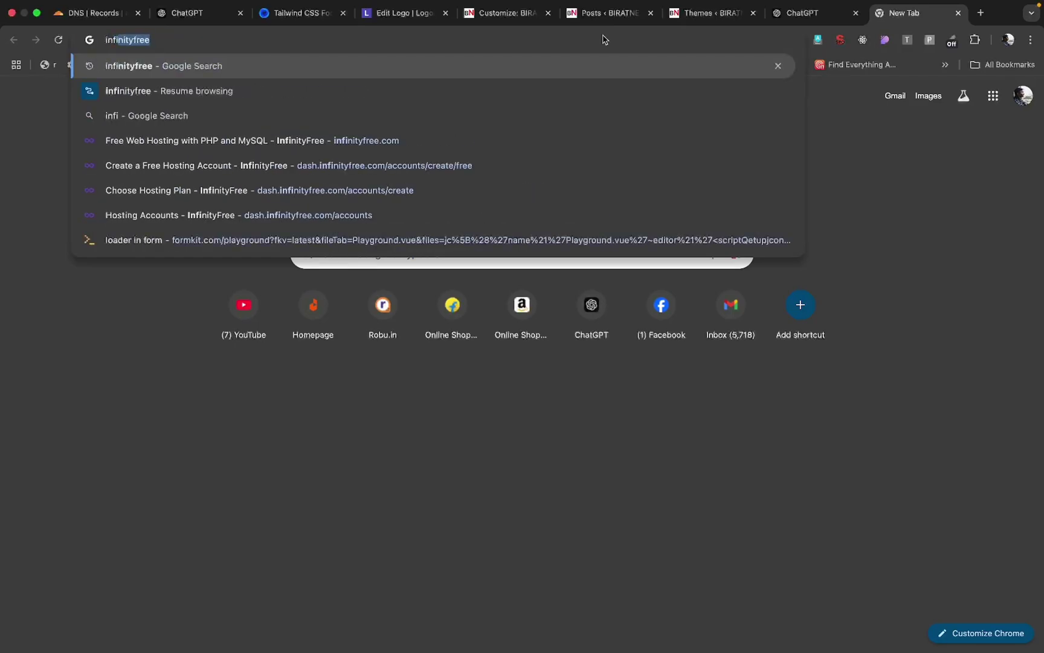
key("Return")
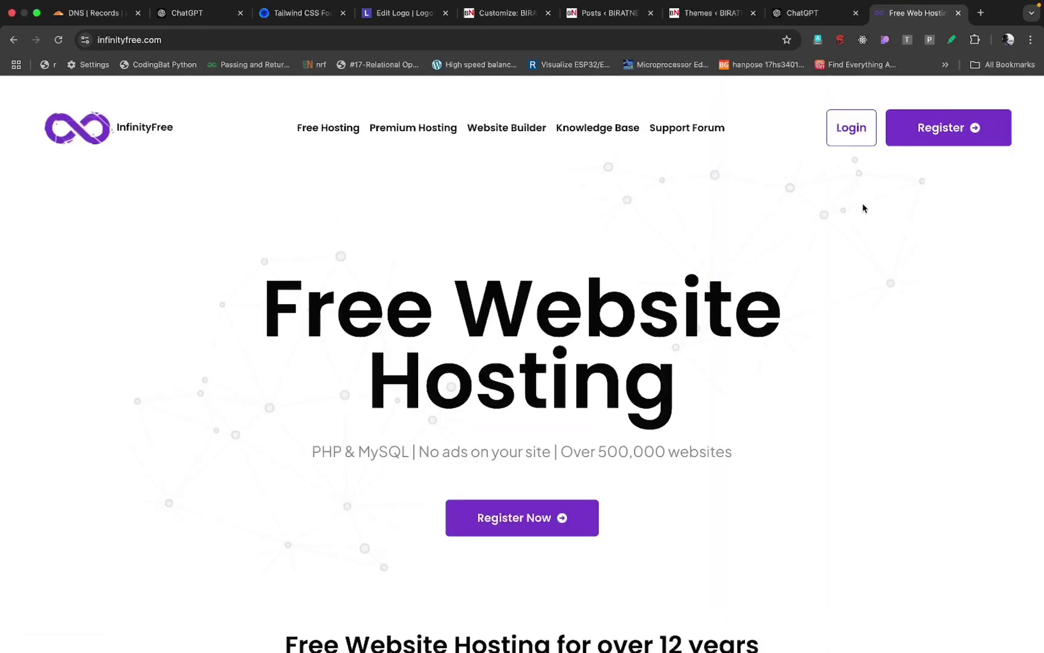
left_click(952, 136)
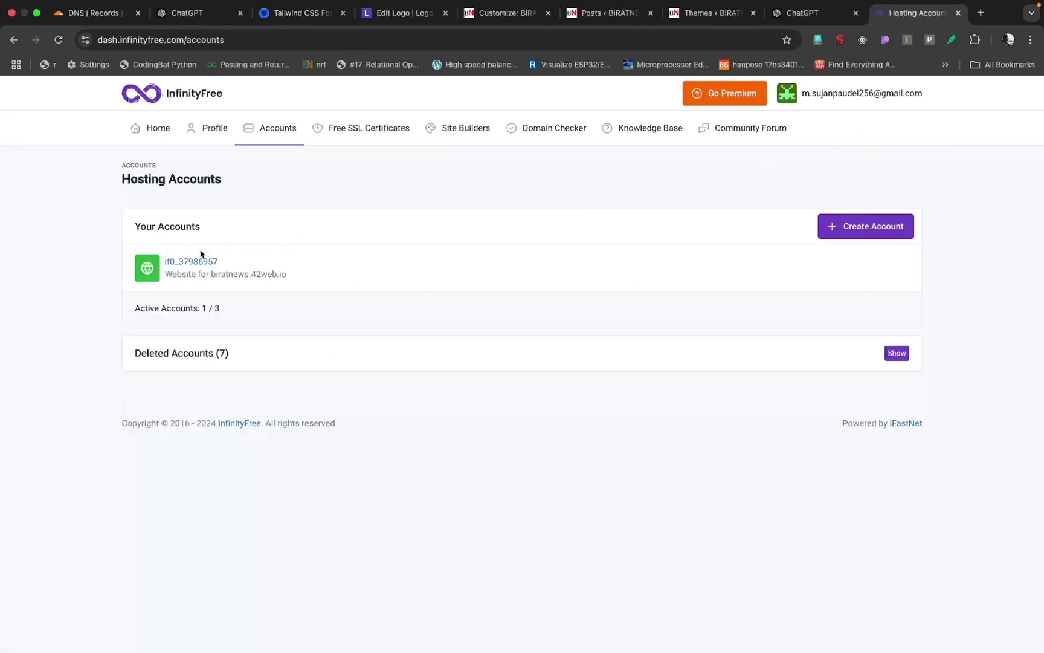
- Log out of the current InfinityFree account and open the sign-up form
left_click(819, 102)
left_click(831, 172)
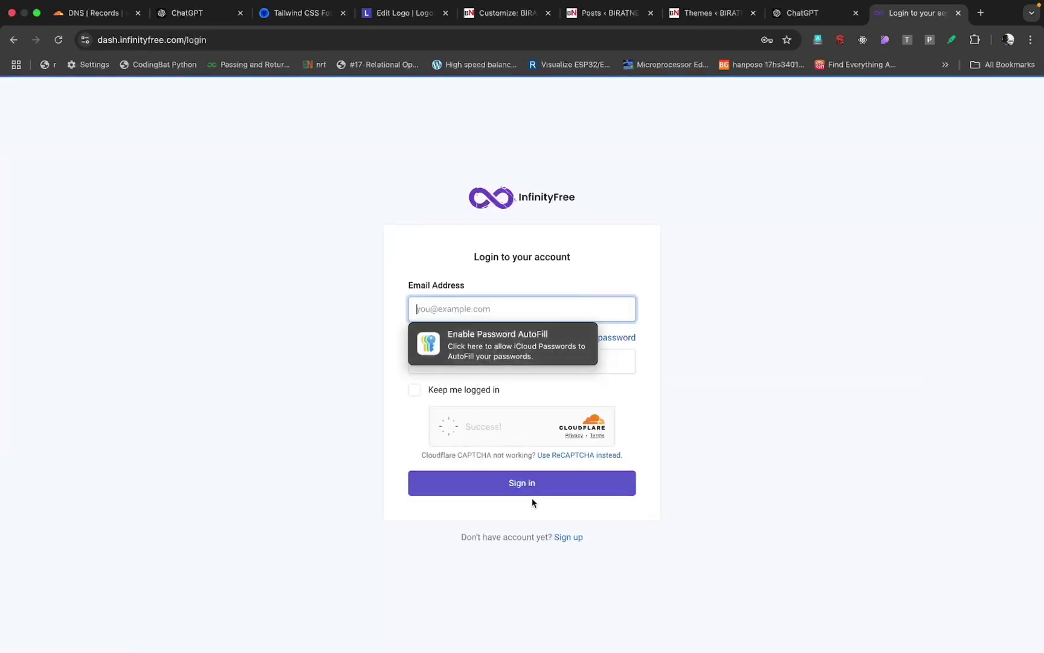
left_click(562, 538)
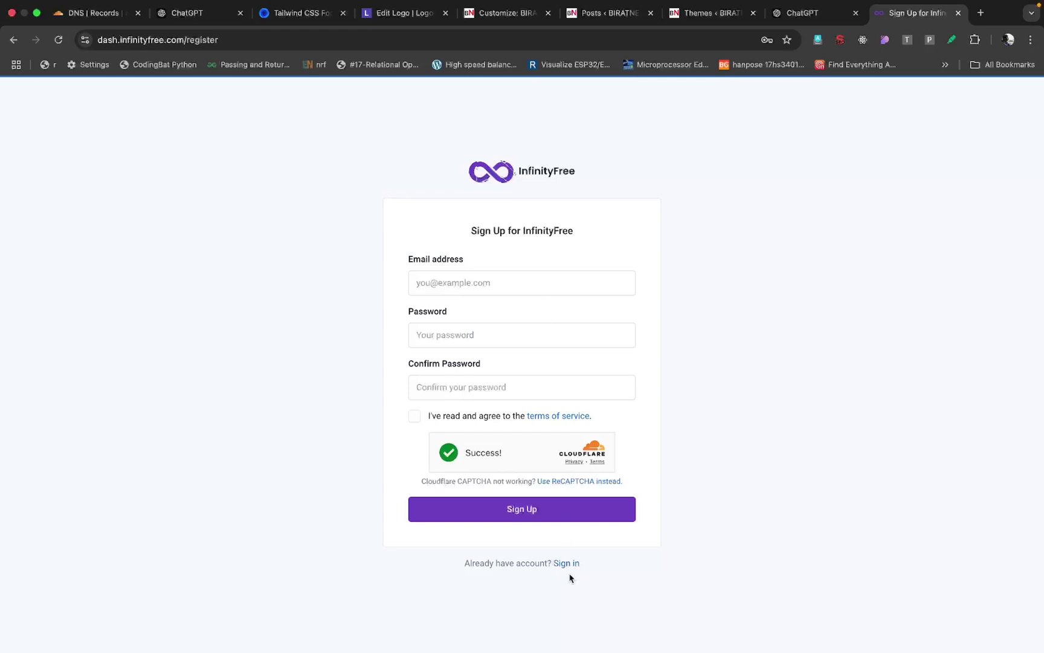
- Review the email address and password fields of the sign-up form
left_click(466, 284)
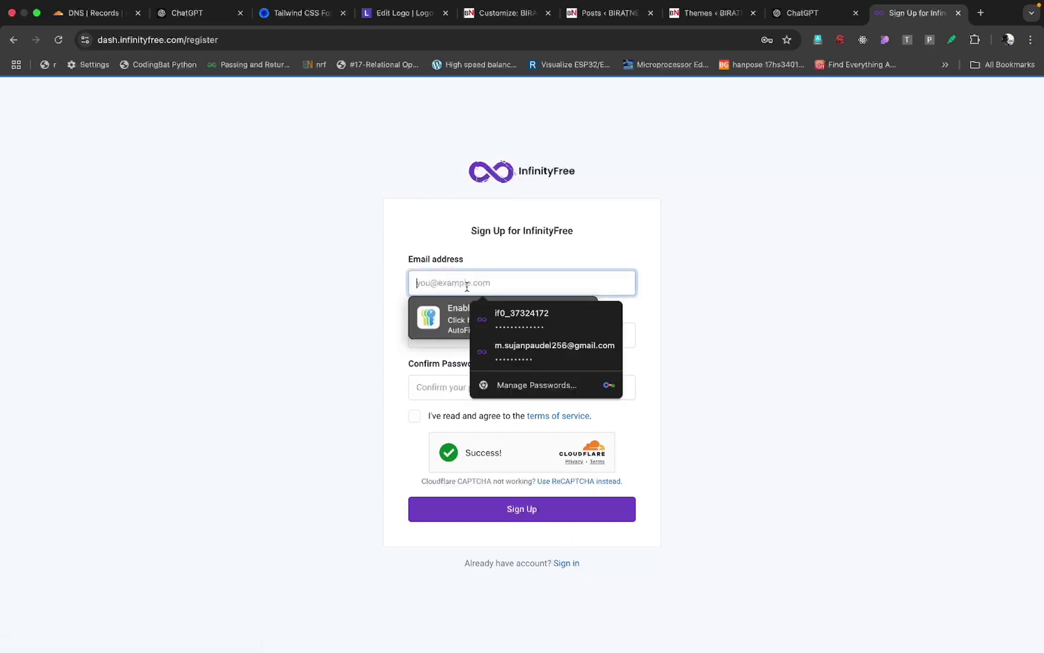
left_click(371, 278)
left_click(432, 335)
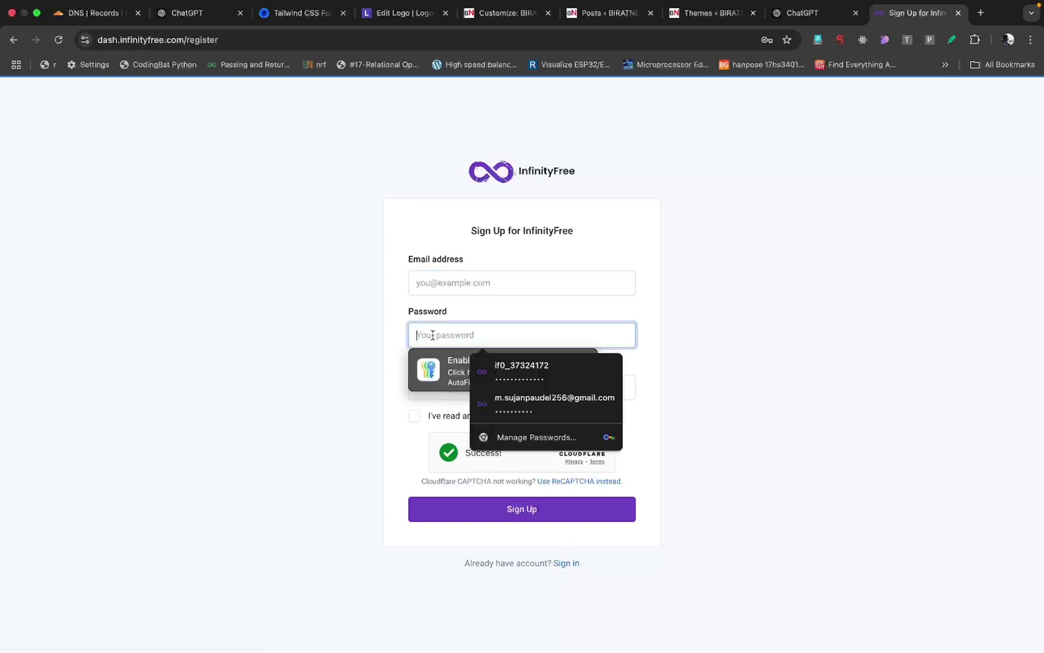
left_click(388, 318)
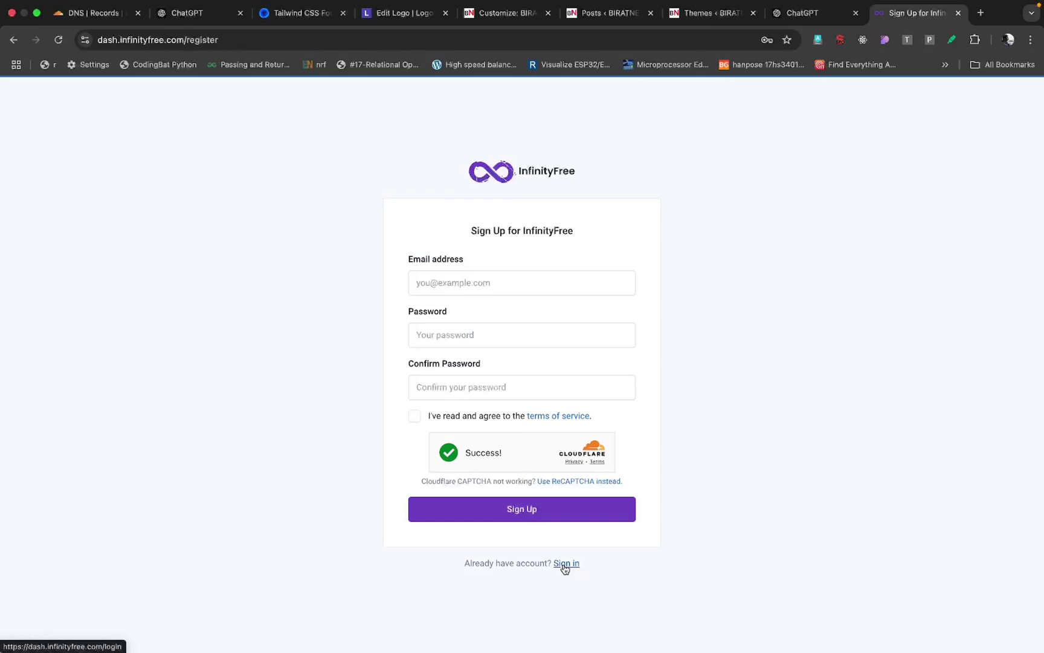
left_click(453, 279)
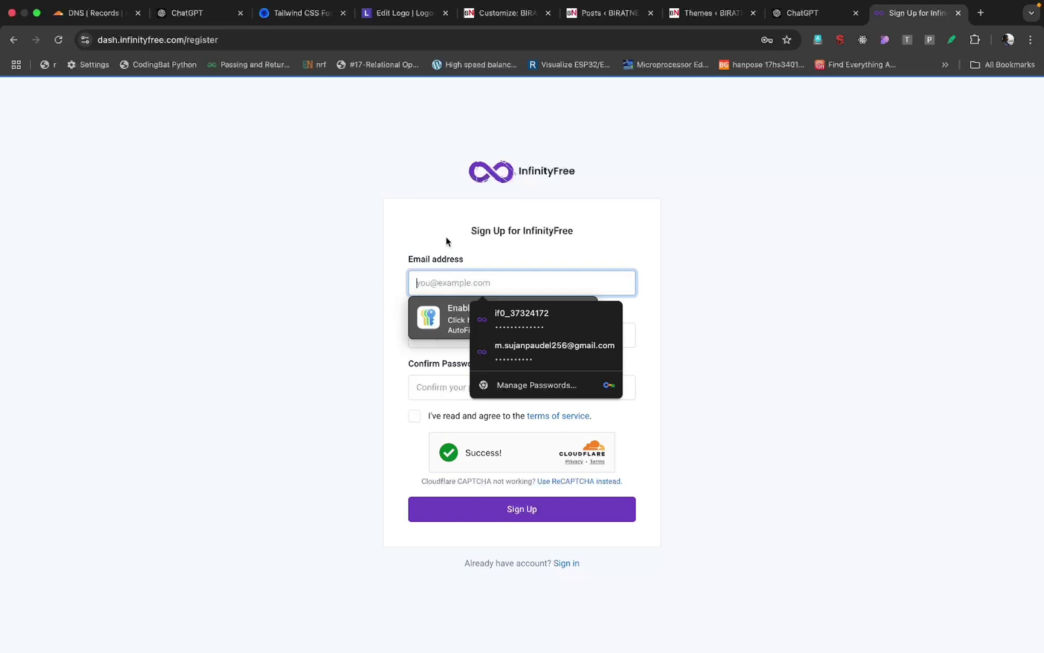
left_click(453, 259)
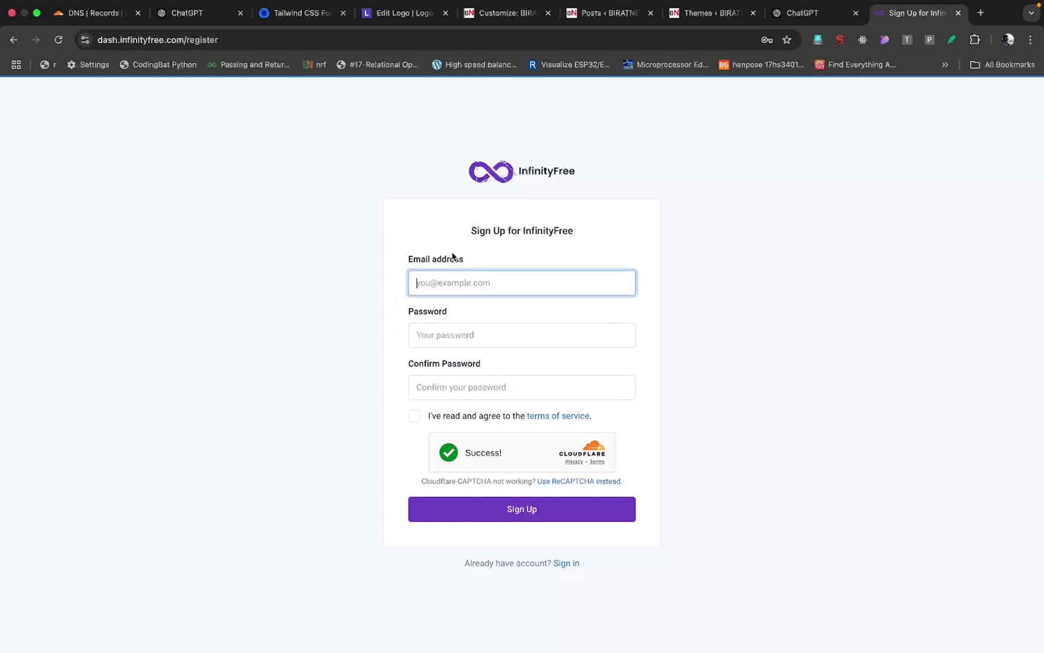
- Return to the login form and sign in with the saved account e-mail and password, enabling Keep me logged in
left_click(563, 567)
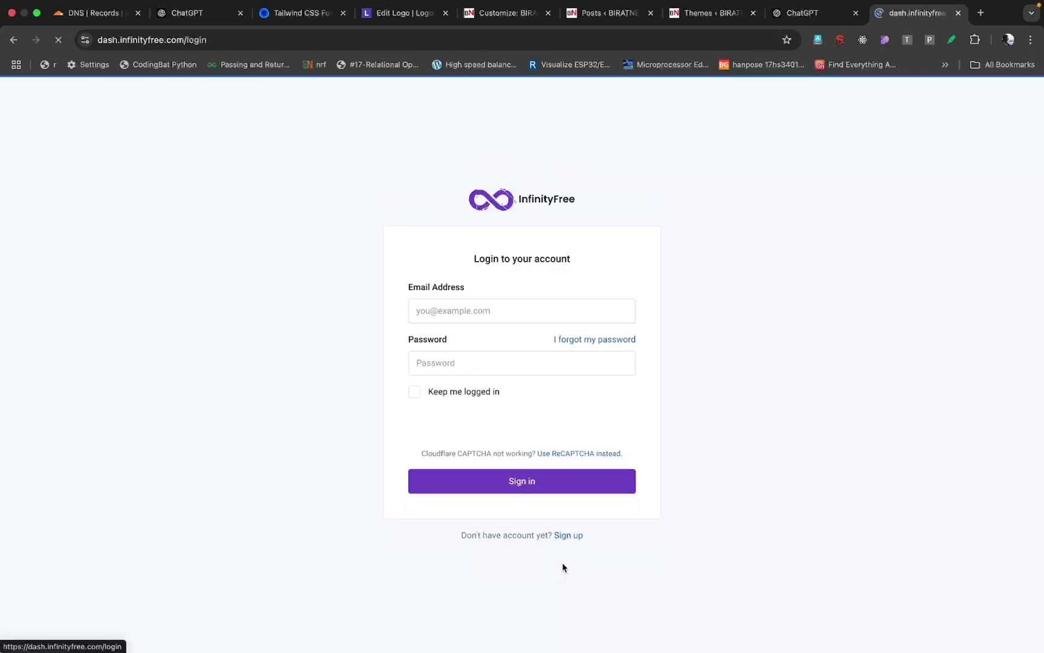
left_click(626, 365)
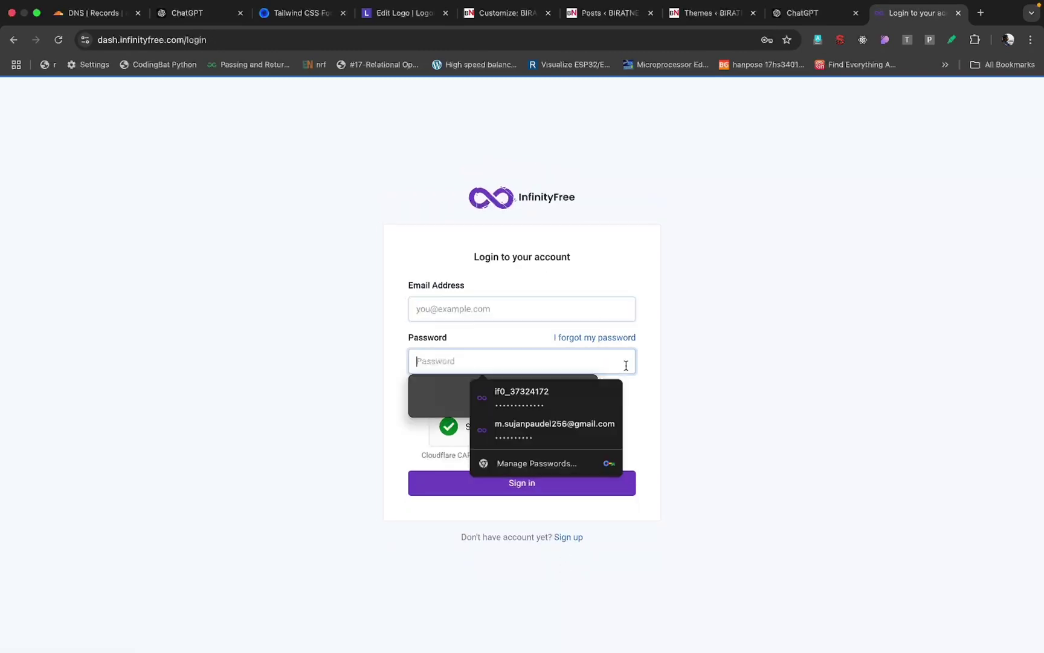
left_click(539, 428)
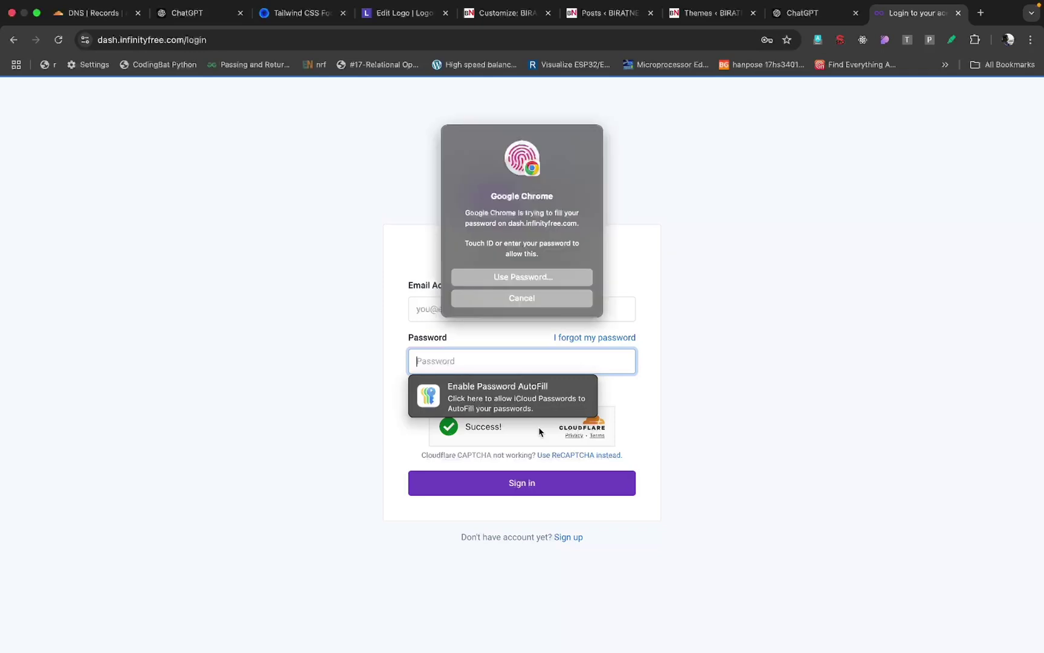
left_click(415, 389)
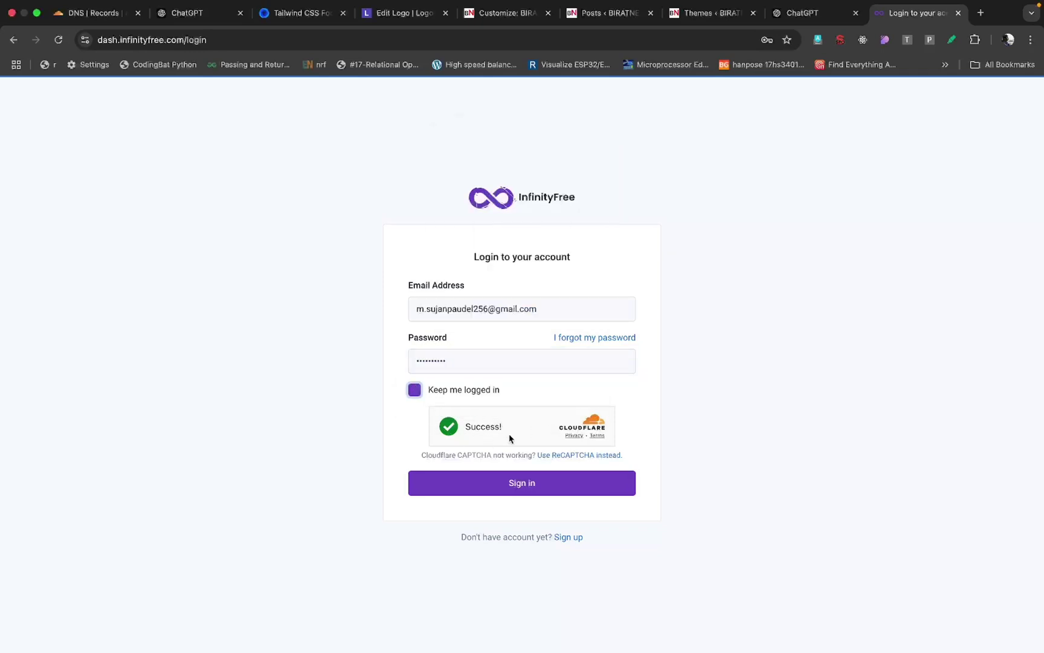
left_click(493, 482)
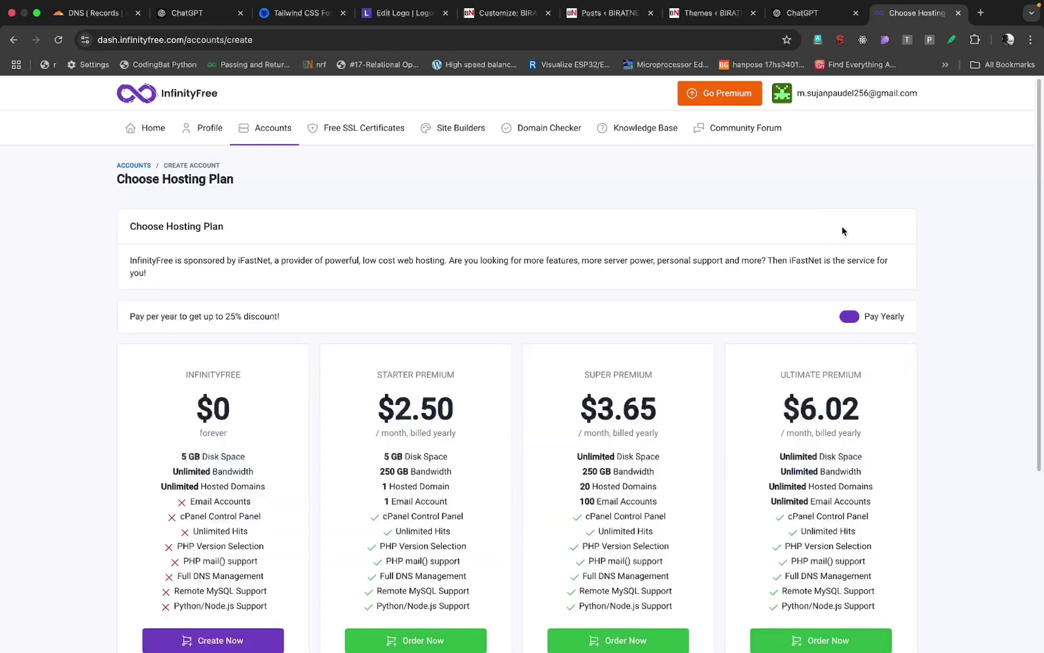
- Choose the free $0 hosting plan and check the availability of subdomain ecommerce with the extension 42web.io
scroll(445, 226, "down", 5)
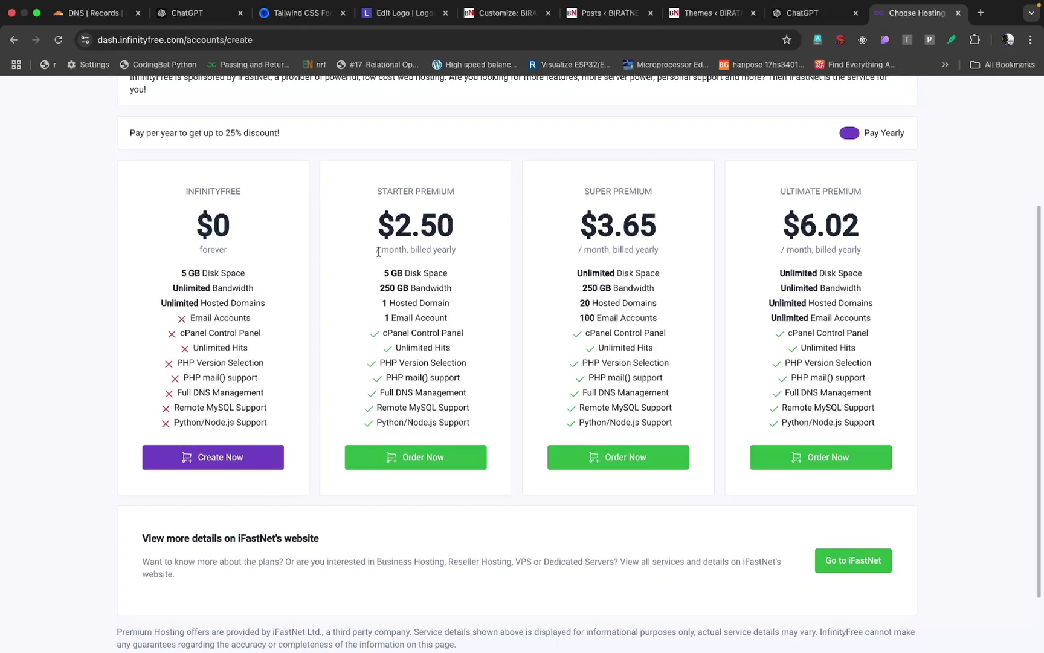
left_click(206, 461)
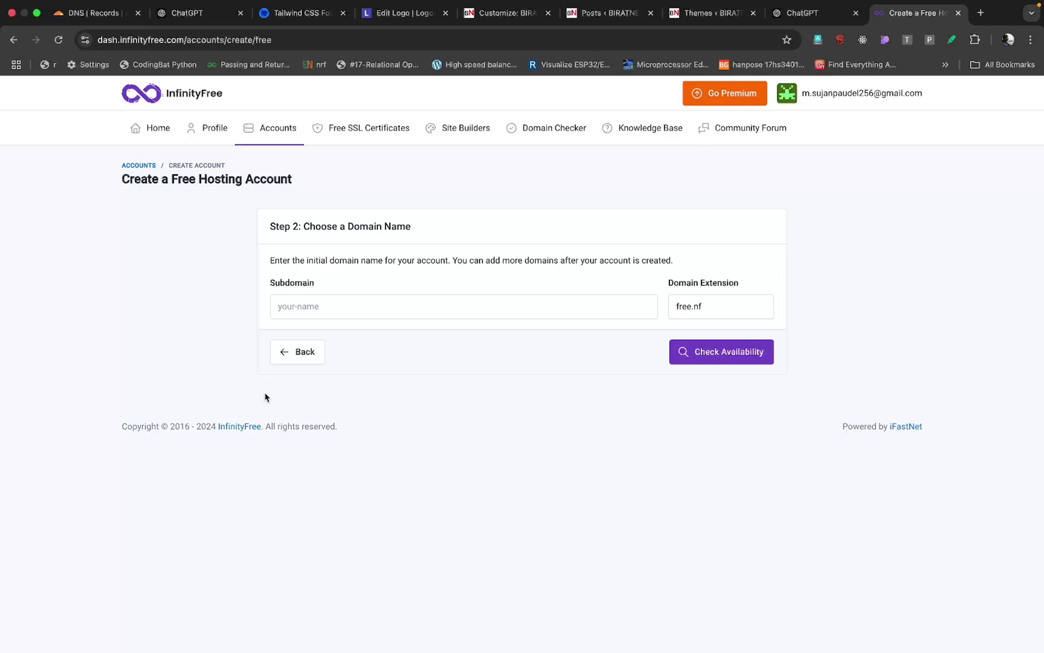
left_click(343, 308)
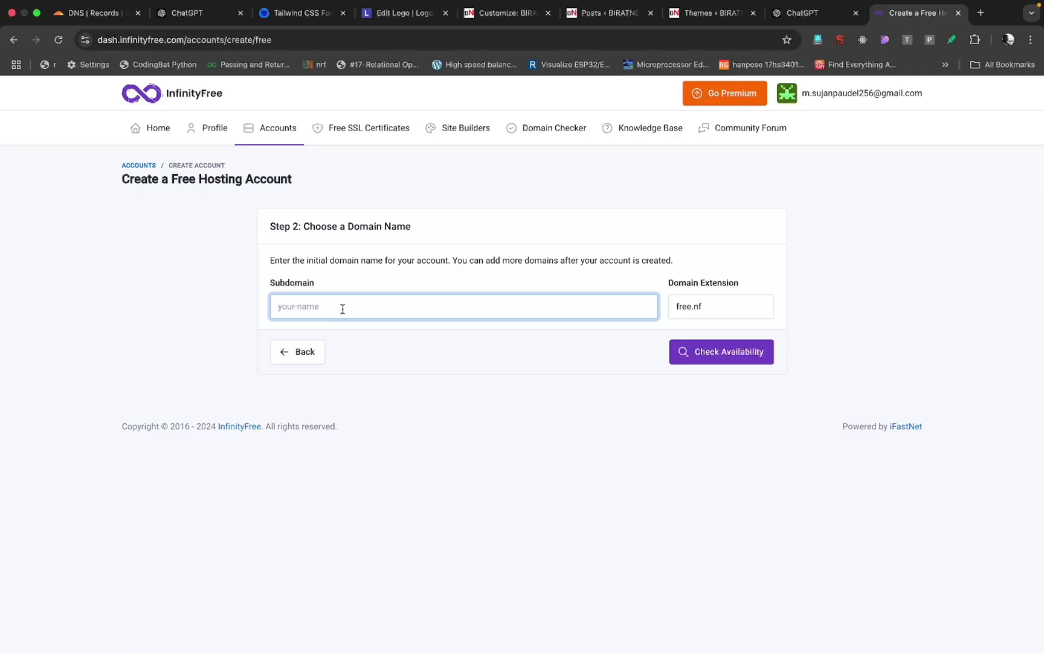
type("ecommerce")
left_click(679, 317)
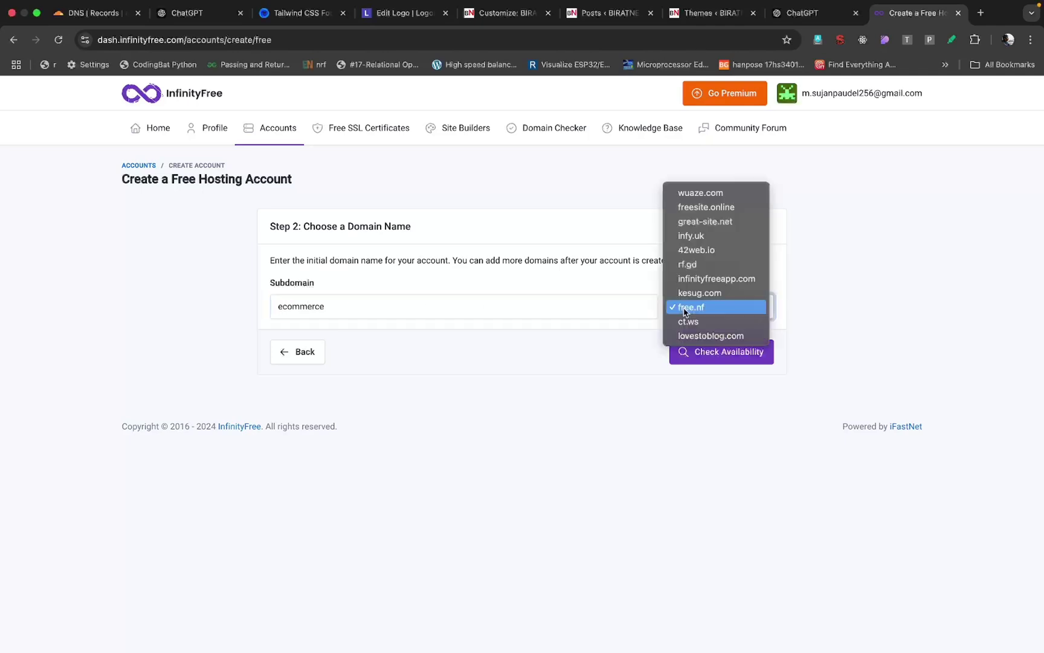
left_click(688, 251)
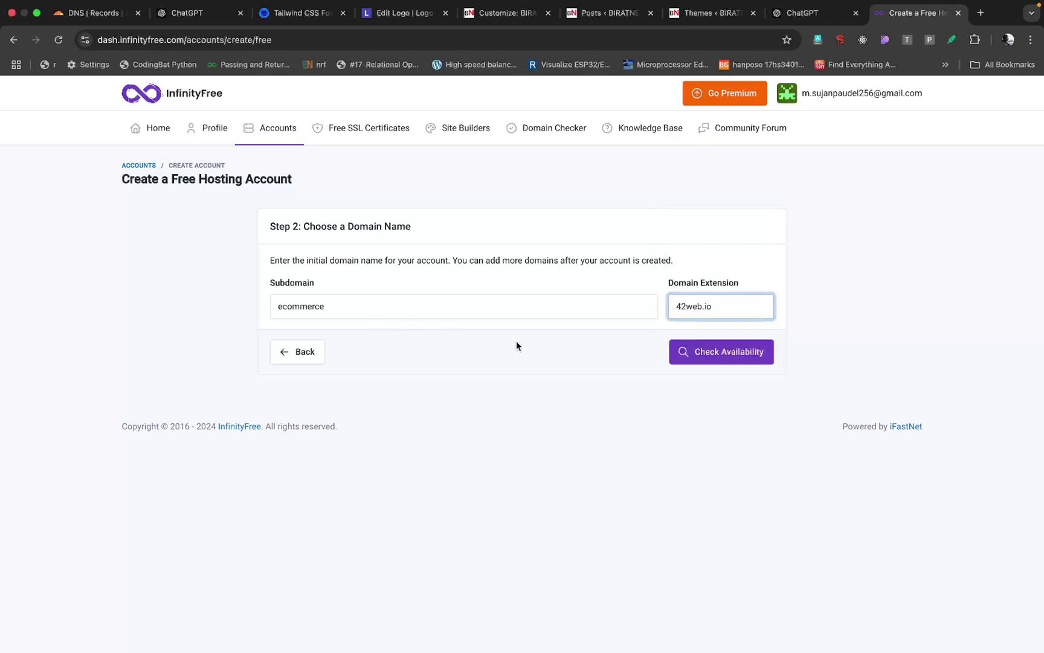
left_click(697, 354)
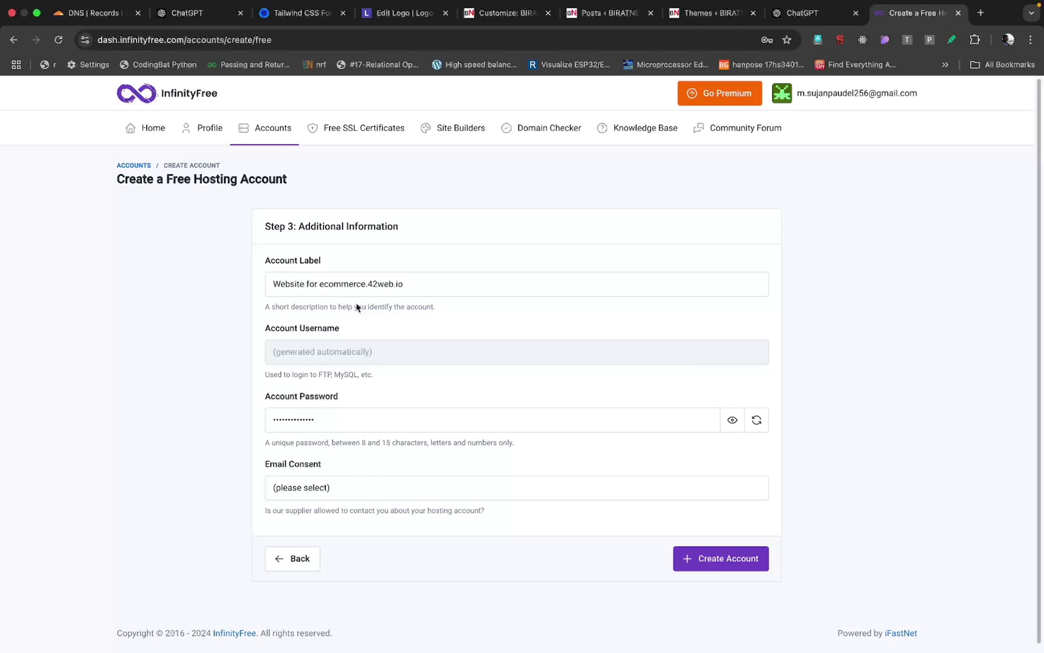
- Set Email Consent to I Approve and create the hosting account
left_click(379, 493)
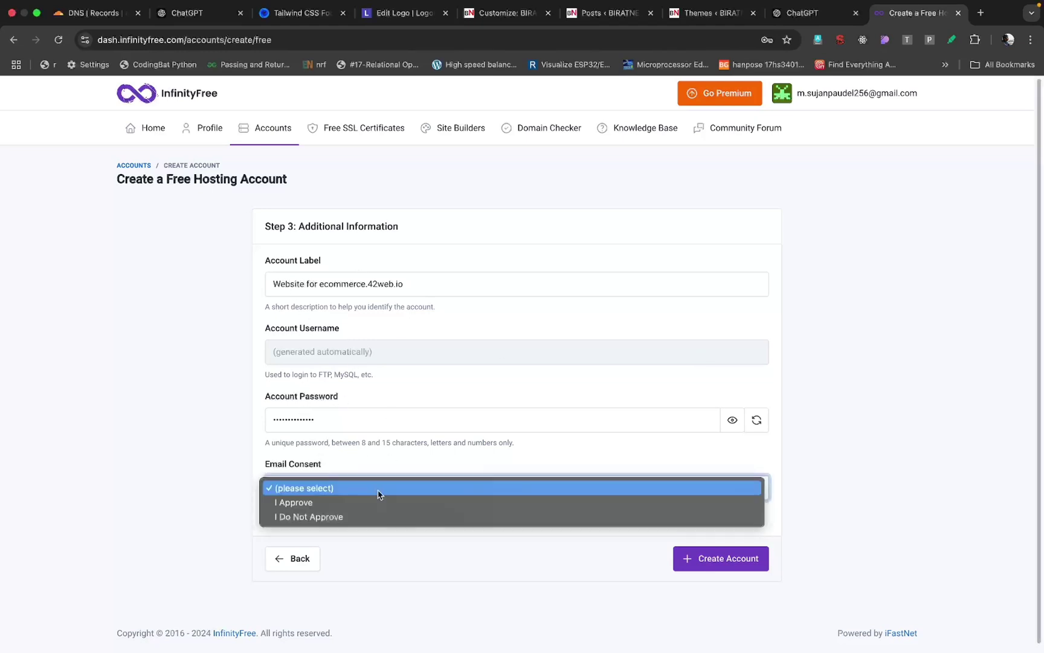
left_click(331, 504)
left_click(707, 569)
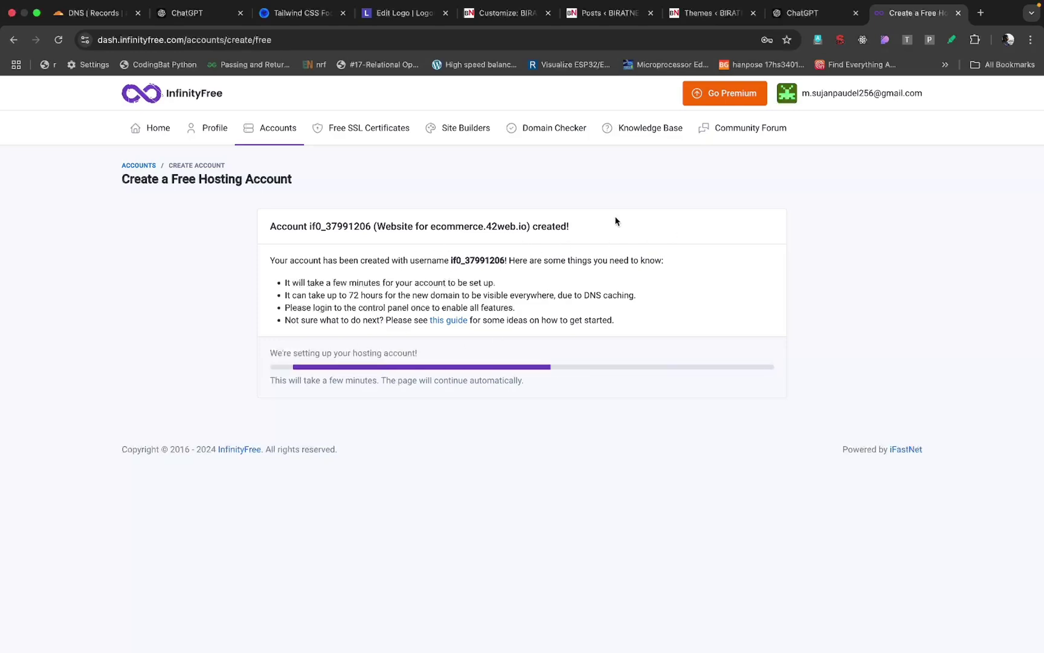
- Open the new domain ecommerce.42web.io in a separate tab, look through its welcome page and return to the hosting account
left_click_drag(431, 226, 527, 228)
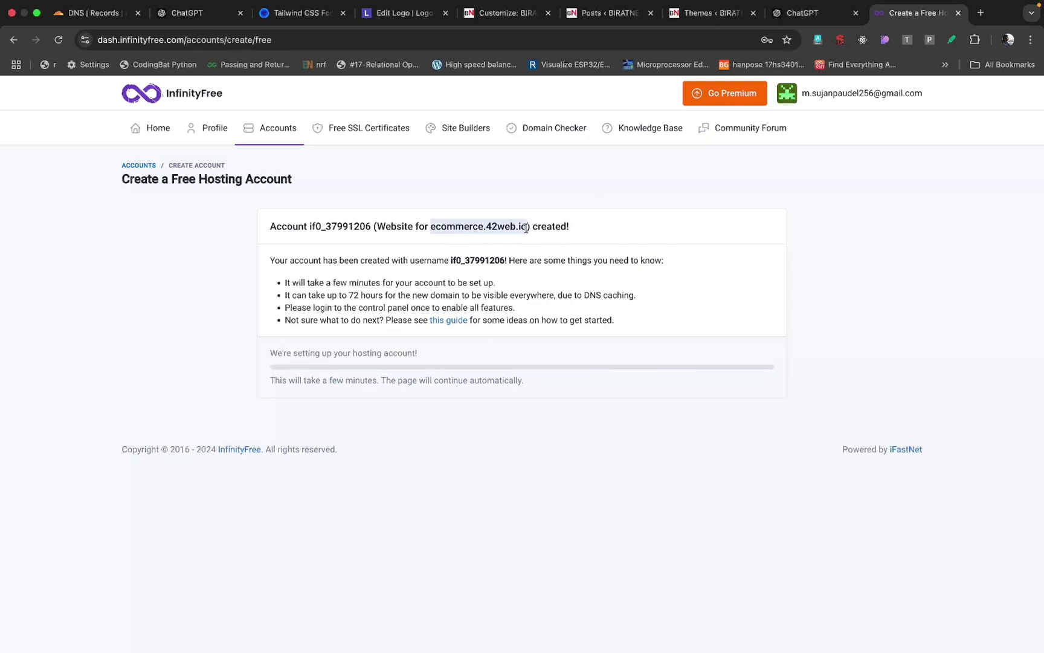
right_click(503, 228)
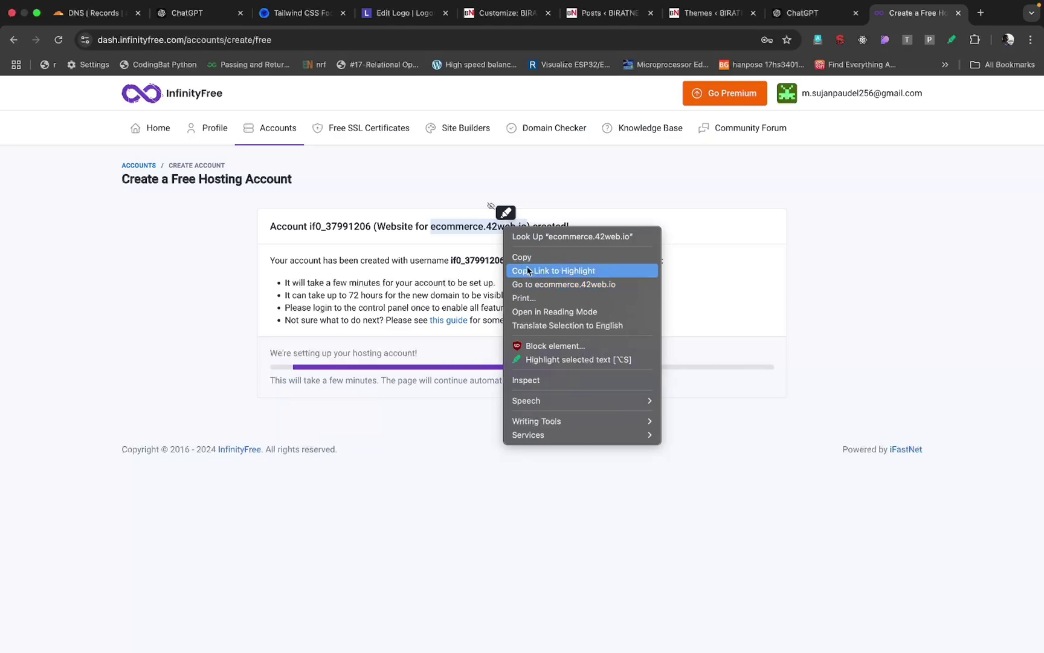
key("Escape")
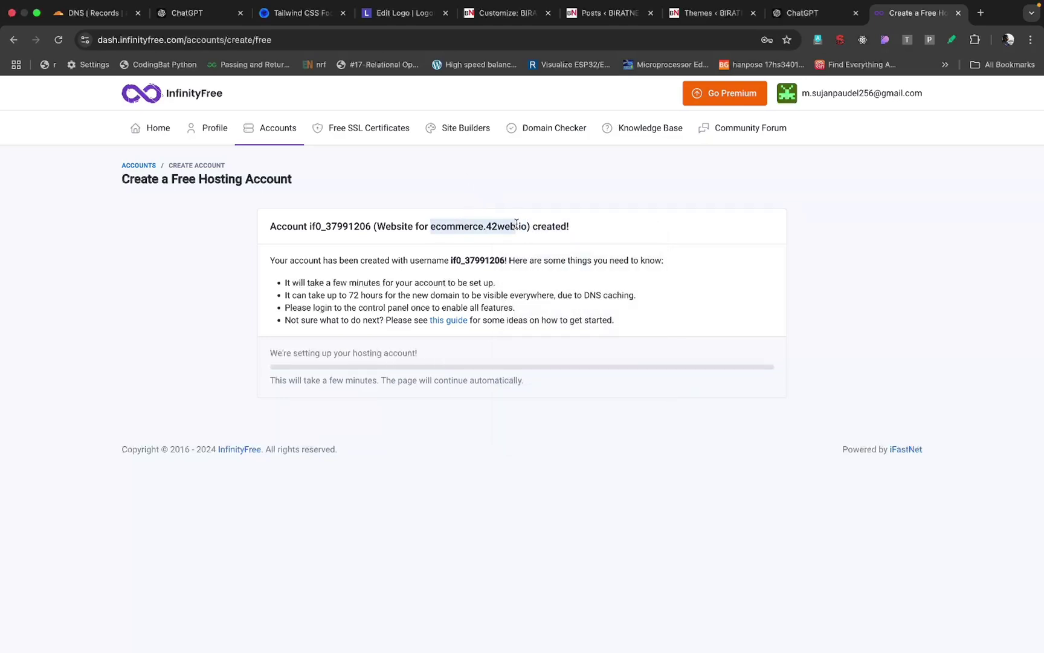
right_click(525, 225)
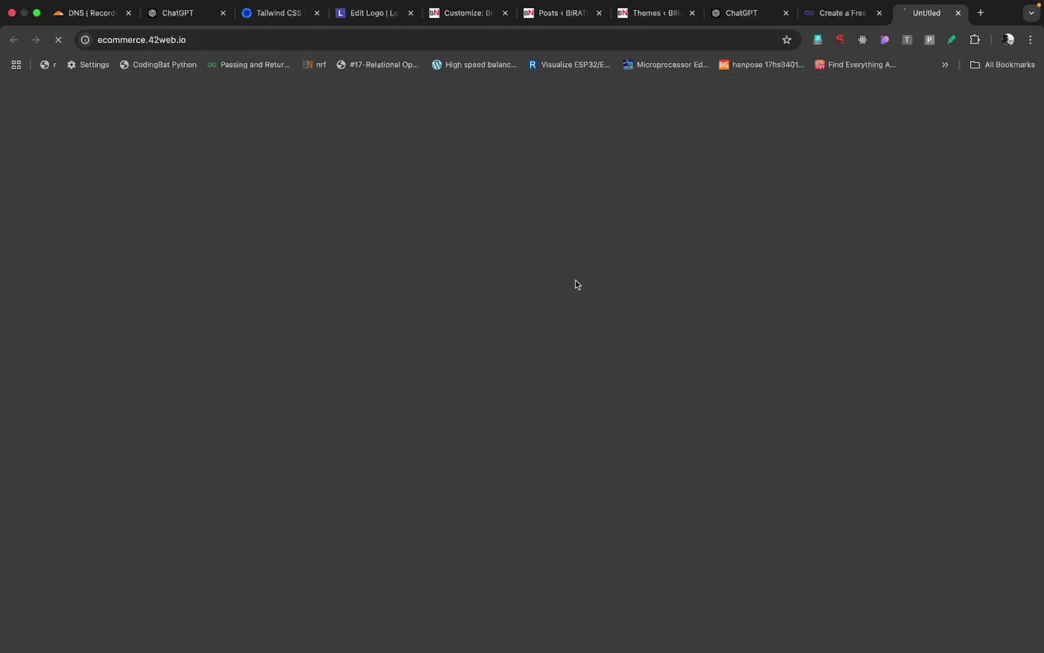
left_click(577, 281)
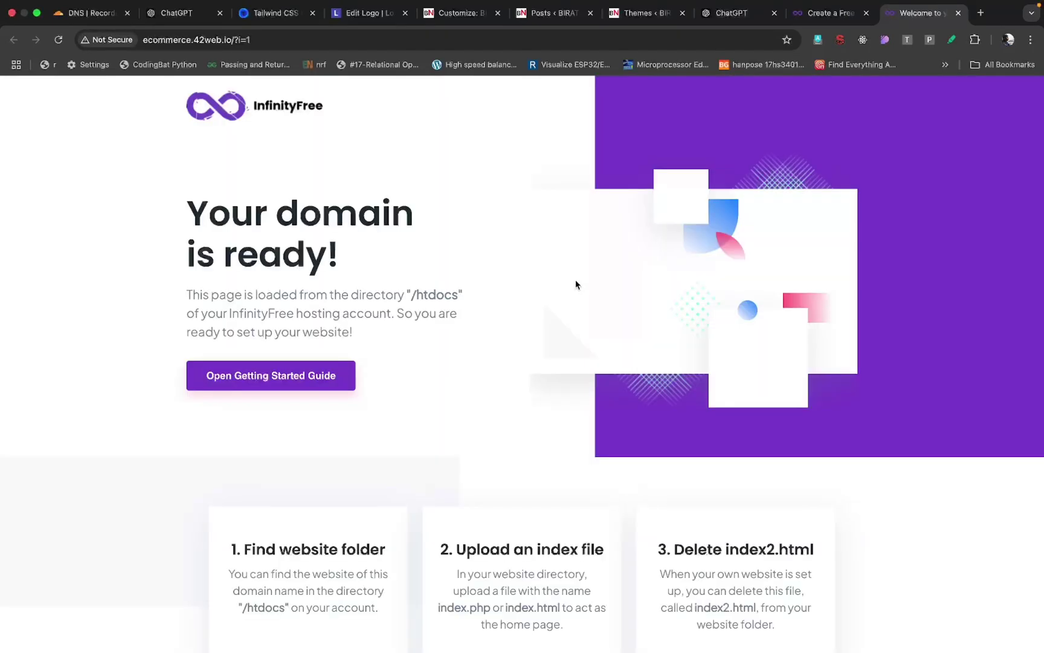
scroll(514, 353, "down", 3)
scroll(514, 353, "down", 7)
scroll(514, 349, "up", 10)
key("ctrl+shift+Tab")
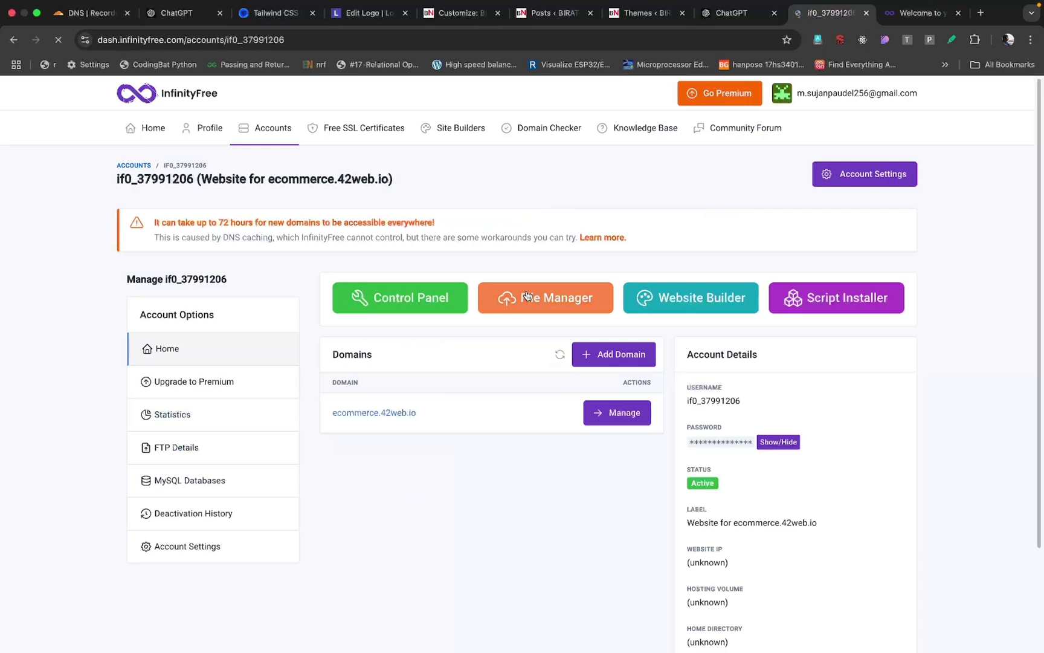
- Open the Control Panel of the hosting account for ecommerce.42web.io
left_click_drag(114, 180, 449, 180)
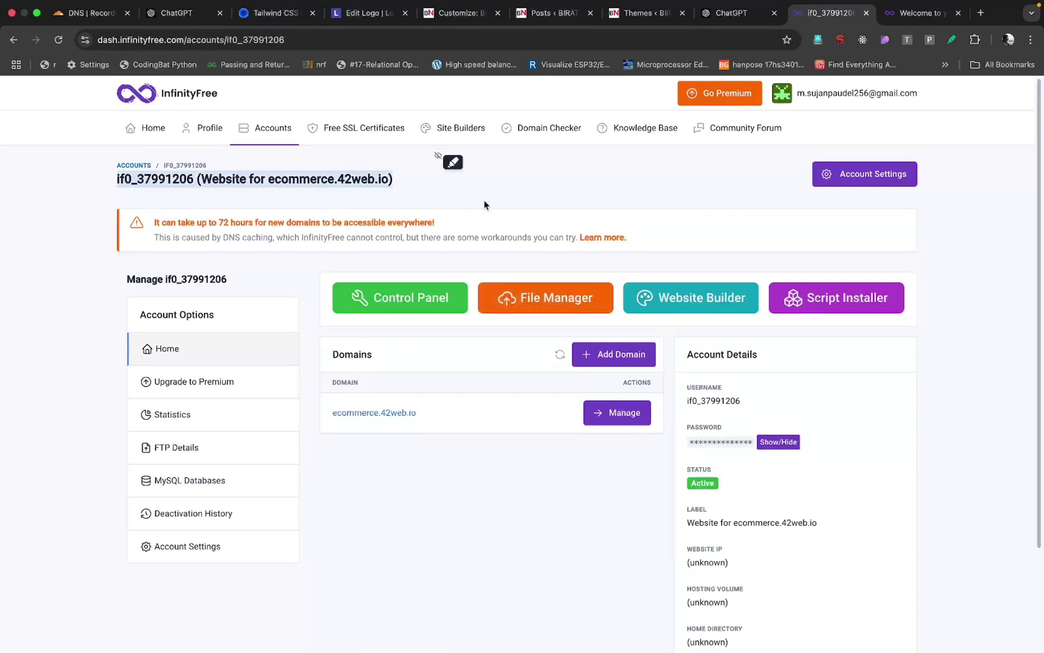
left_click(514, 208)
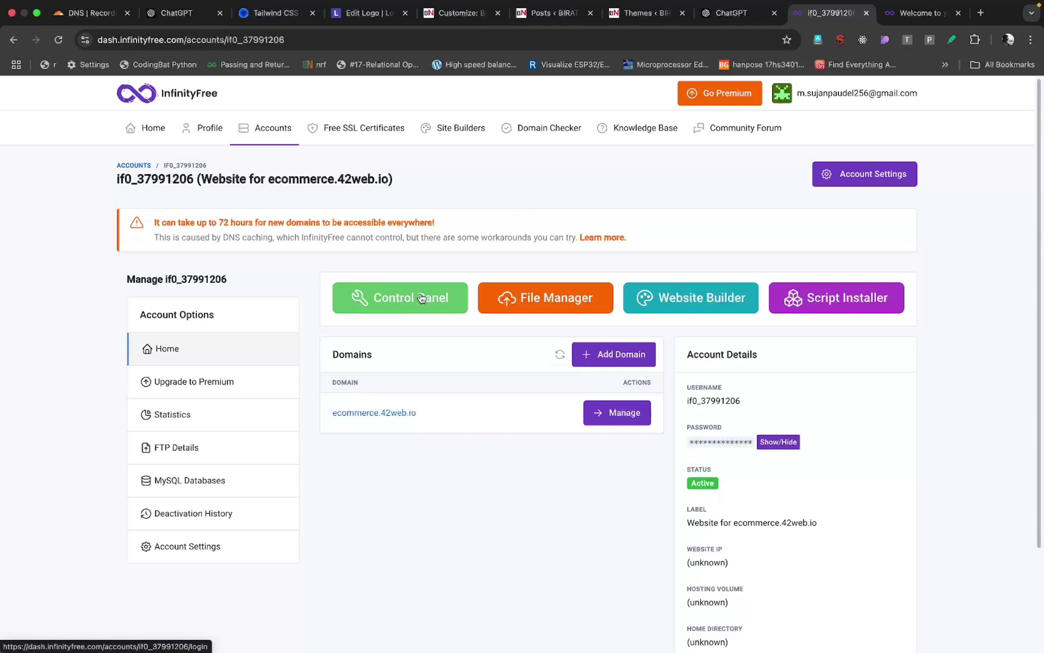
scroll(421, 297, "down", 3)
scroll(421, 297, "up", 2)
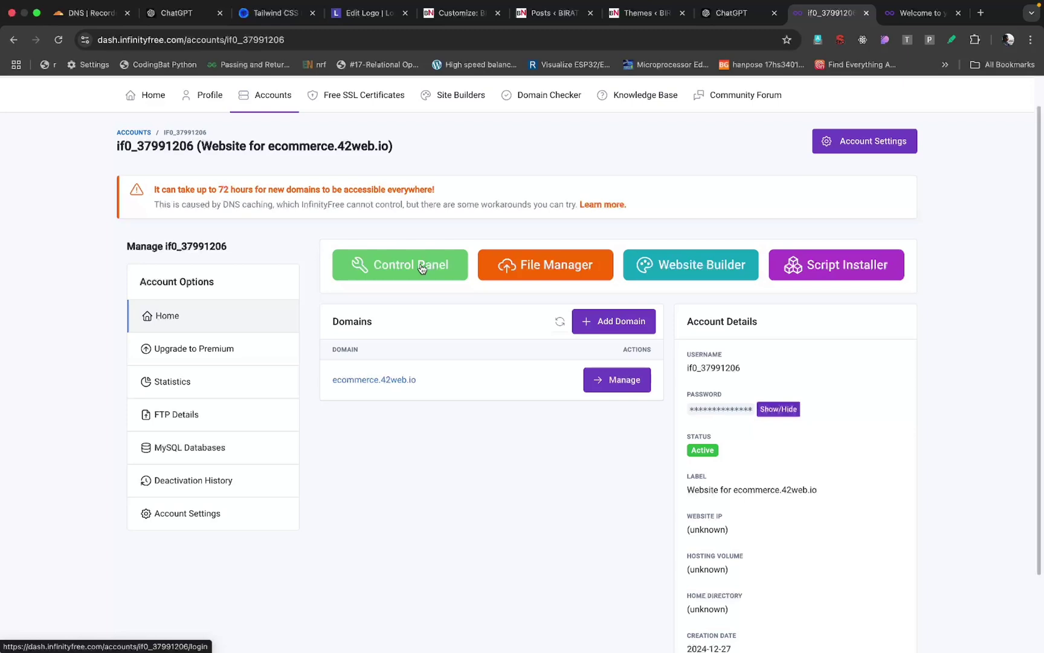
left_click(422, 269)
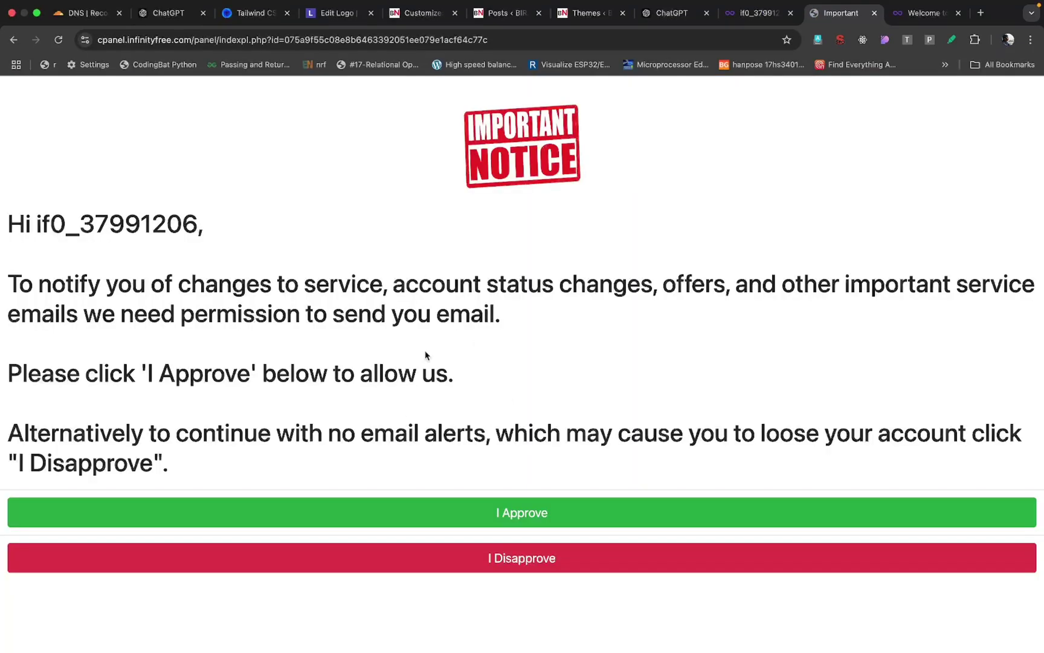
- Approve receiving service emails and look through the control panel's statistics, account details and function sections
left_click(511, 515)
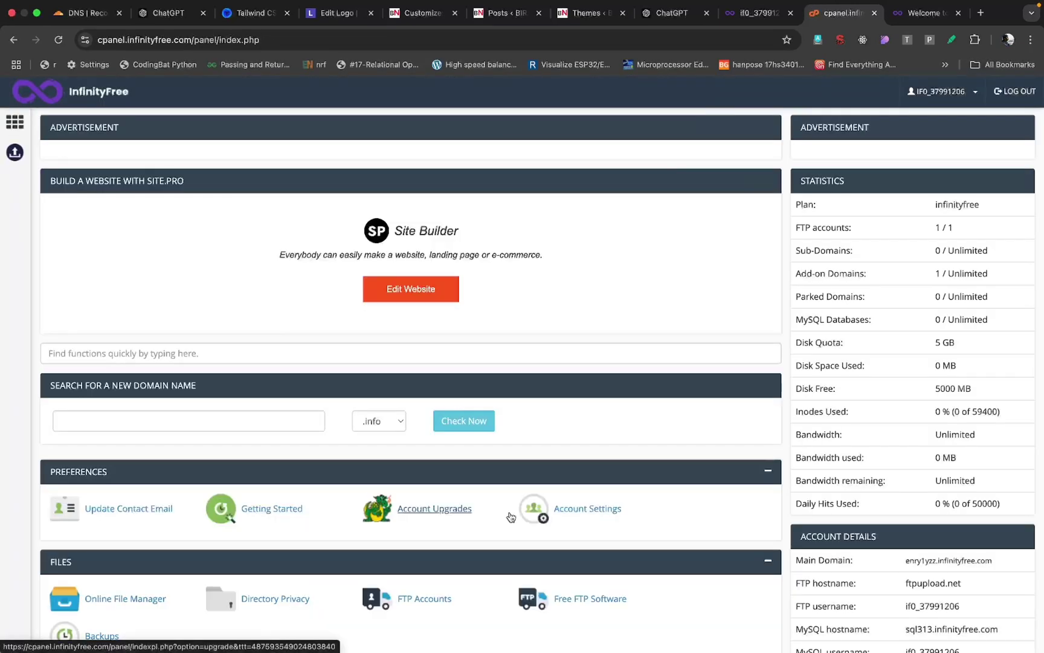
scroll(546, 295, "down", 3)
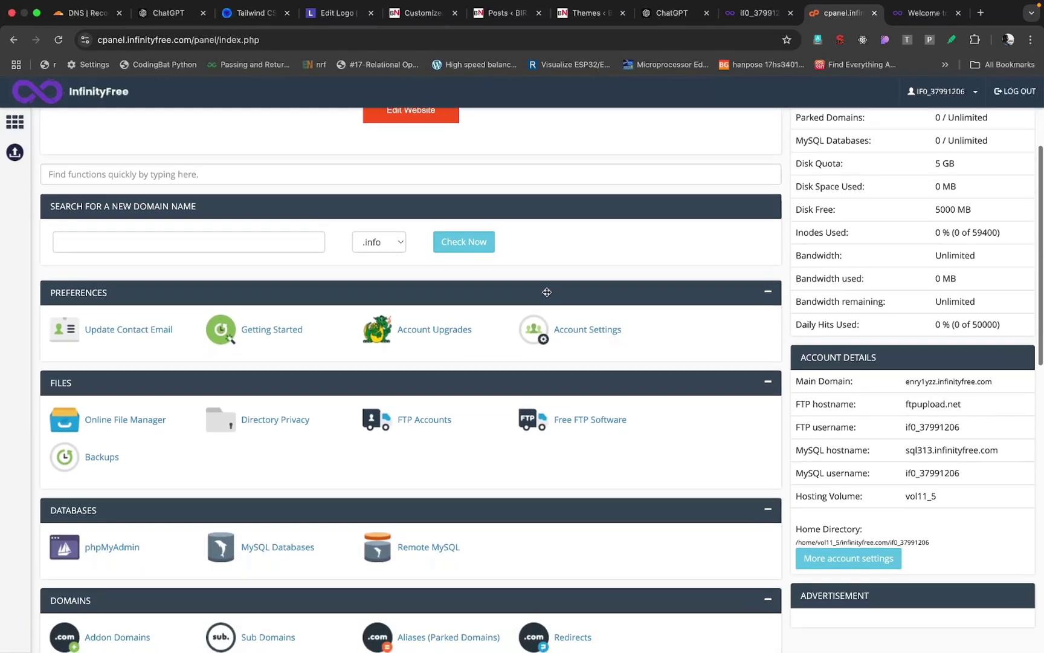
scroll(546, 292, "up", 3)
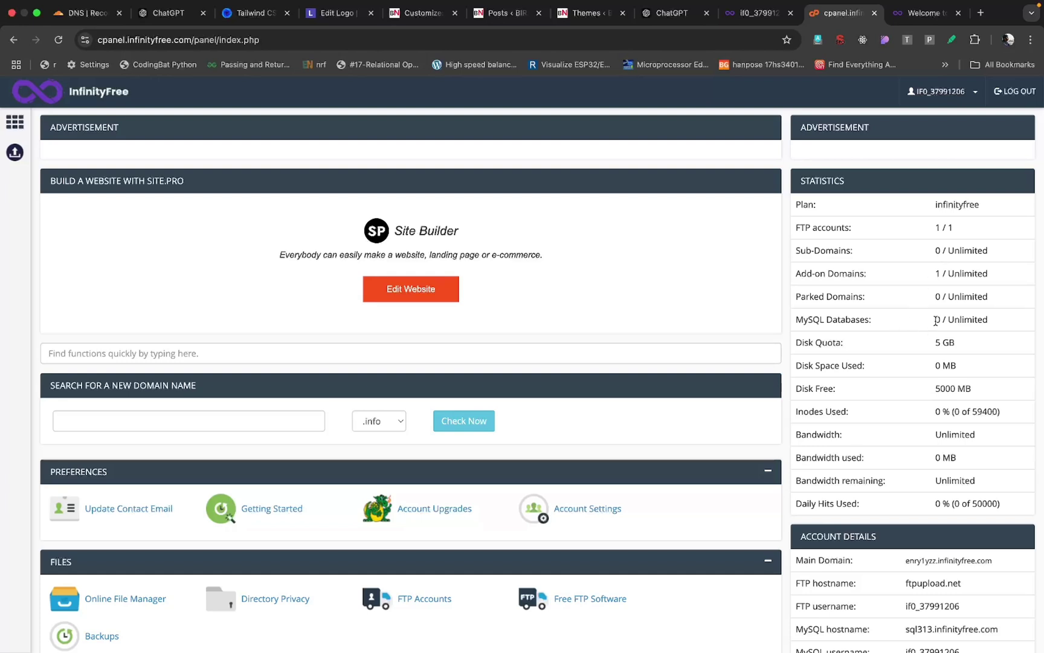
left_click_drag(936, 320, 950, 319)
scroll(858, 370, "down", 5)
scroll(858, 370, "down", 2)
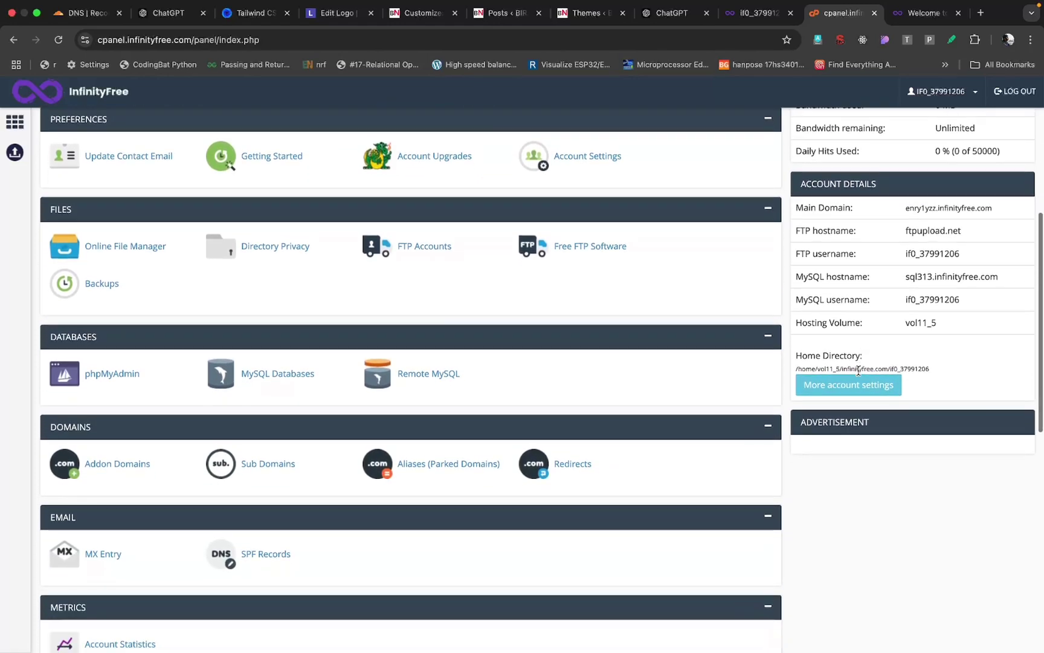
scroll(506, 404, "up", 7)
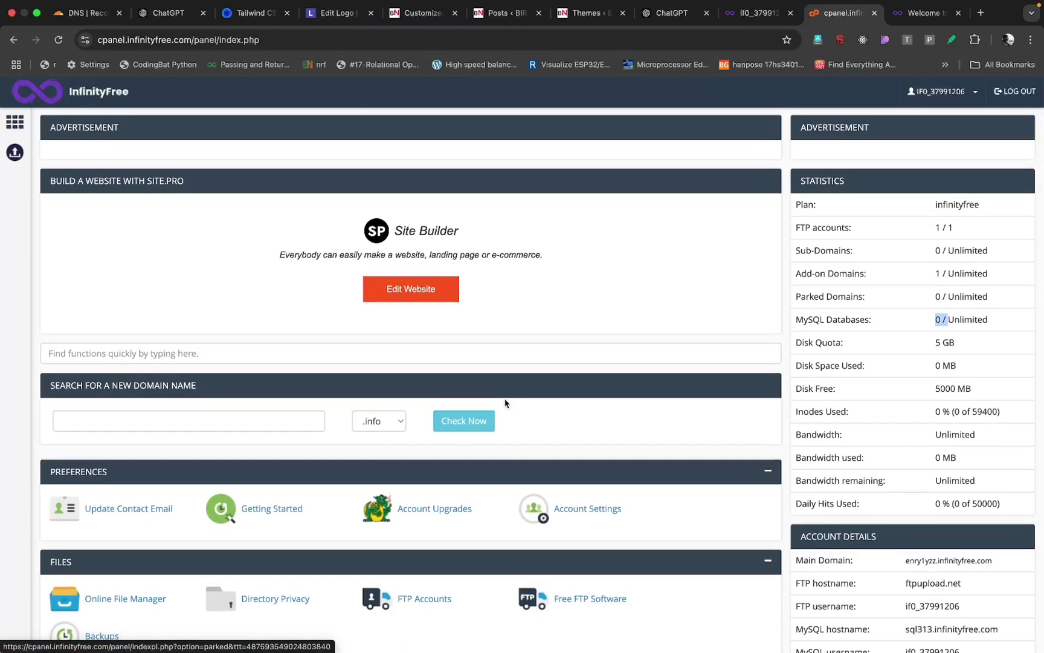
- Search the control panel functions for "soft" and open the Softaculous Apps Installer
scroll(508, 396, "down", 2)
left_click(246, 339)
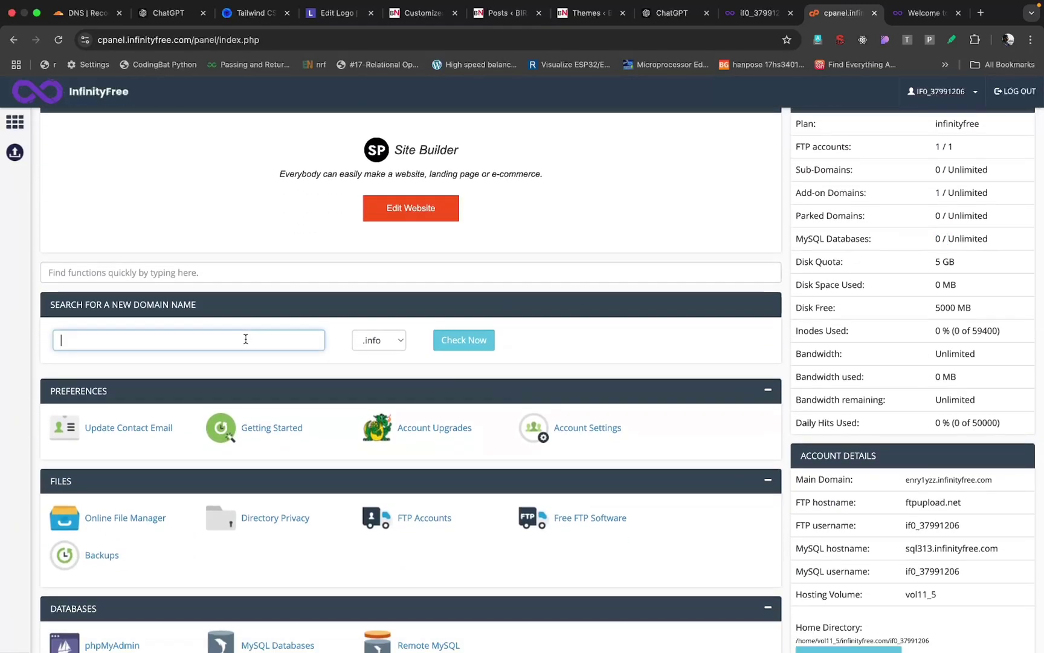
scroll(245, 334, "up", 1)
left_click(270, 305)
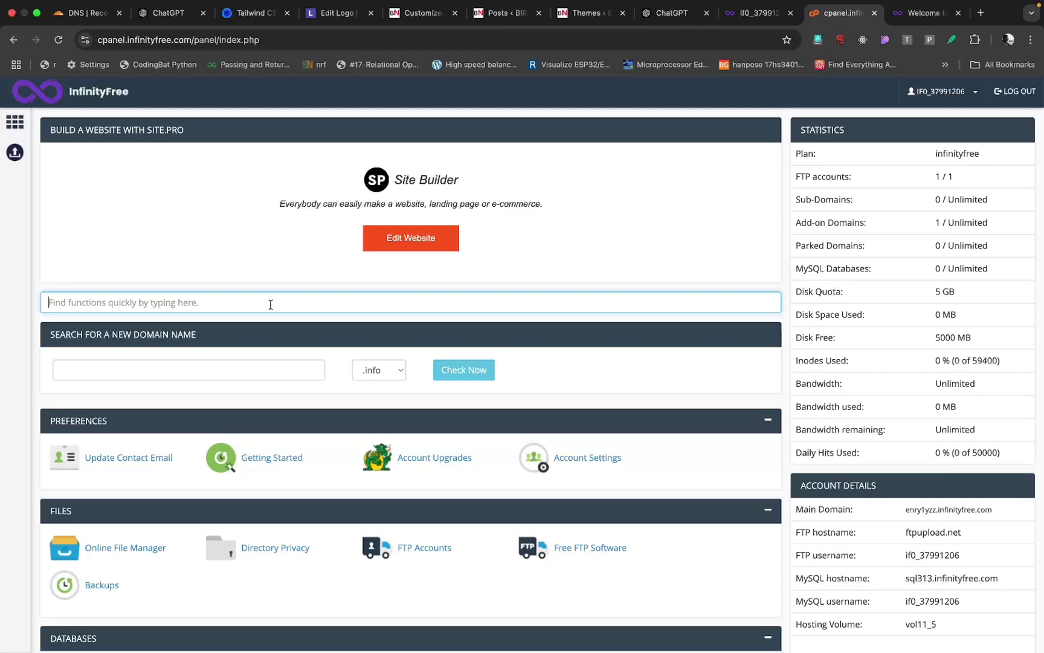
type("s")
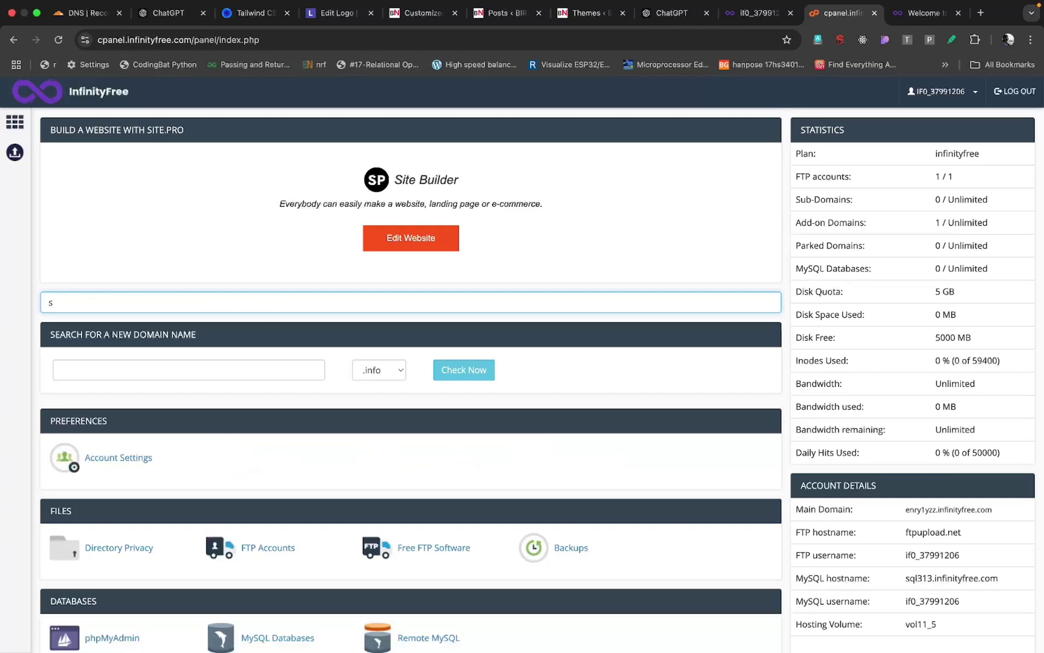
type("oft")
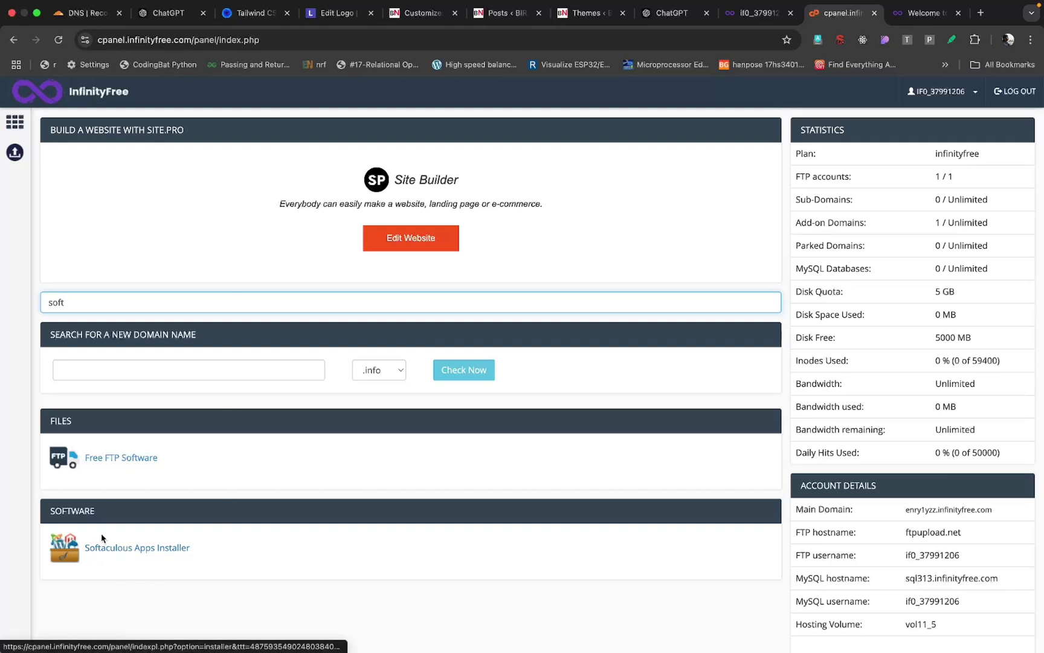
left_click(115, 548)
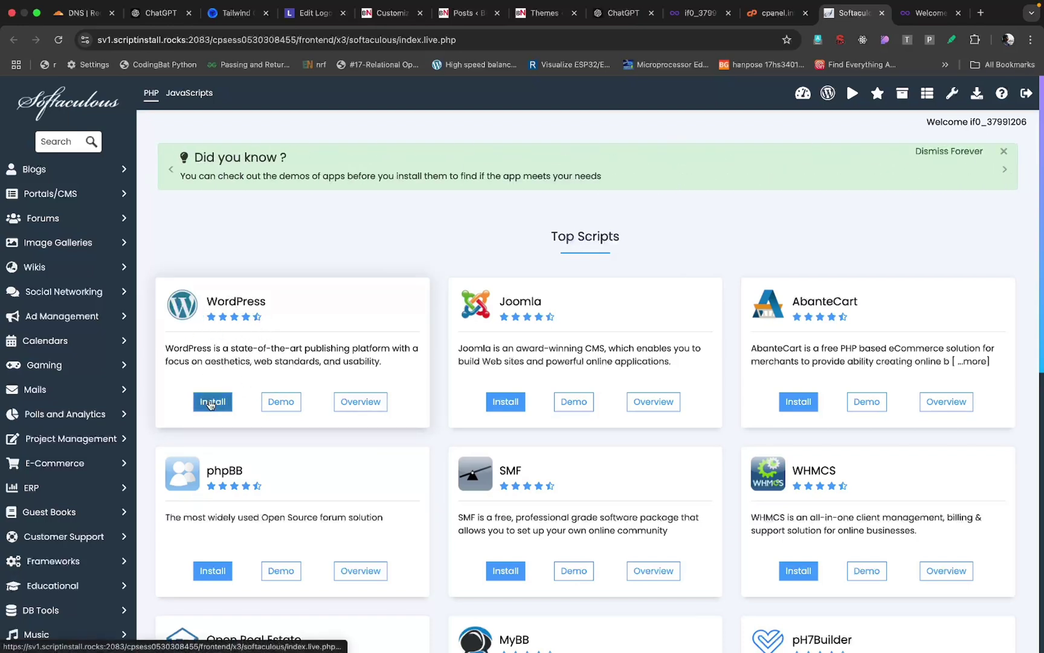
left_click(210, 402)
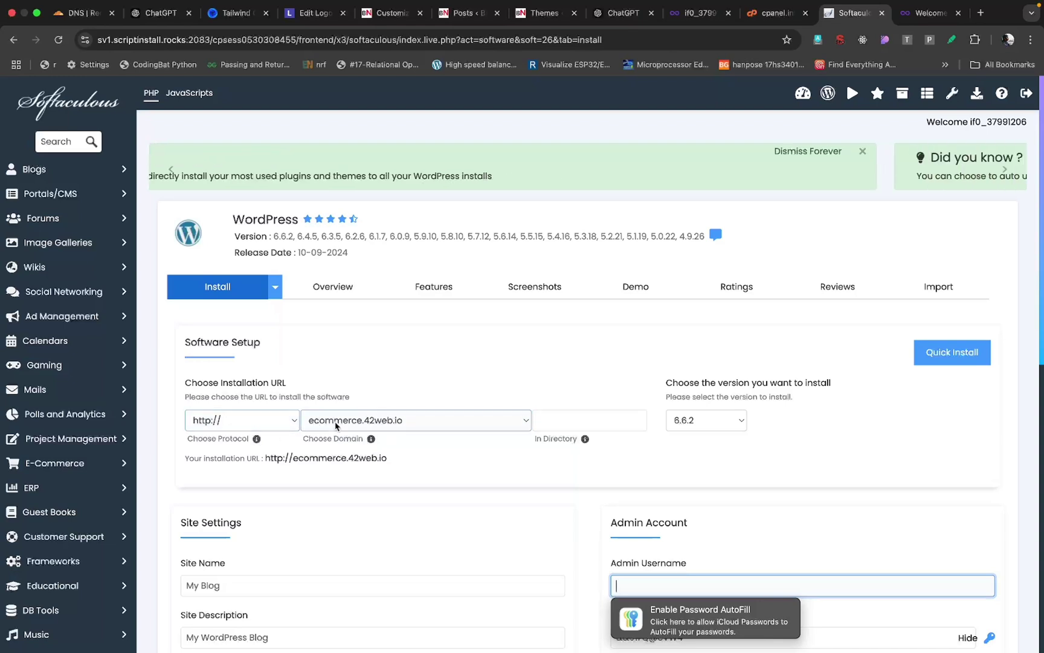
left_click(249, 421)
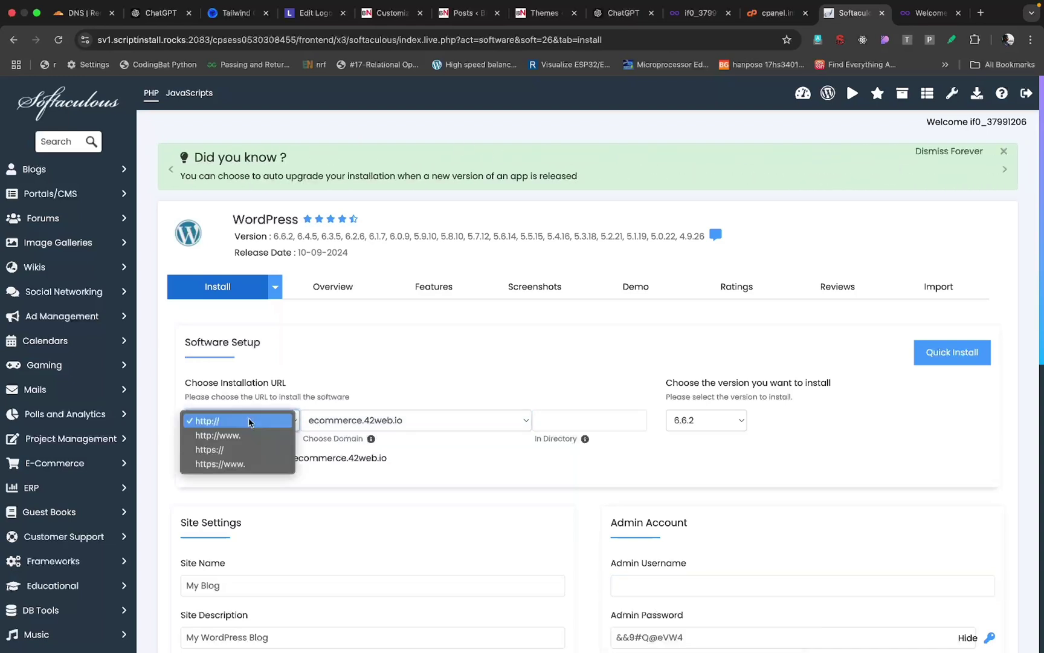
left_click(249, 420)
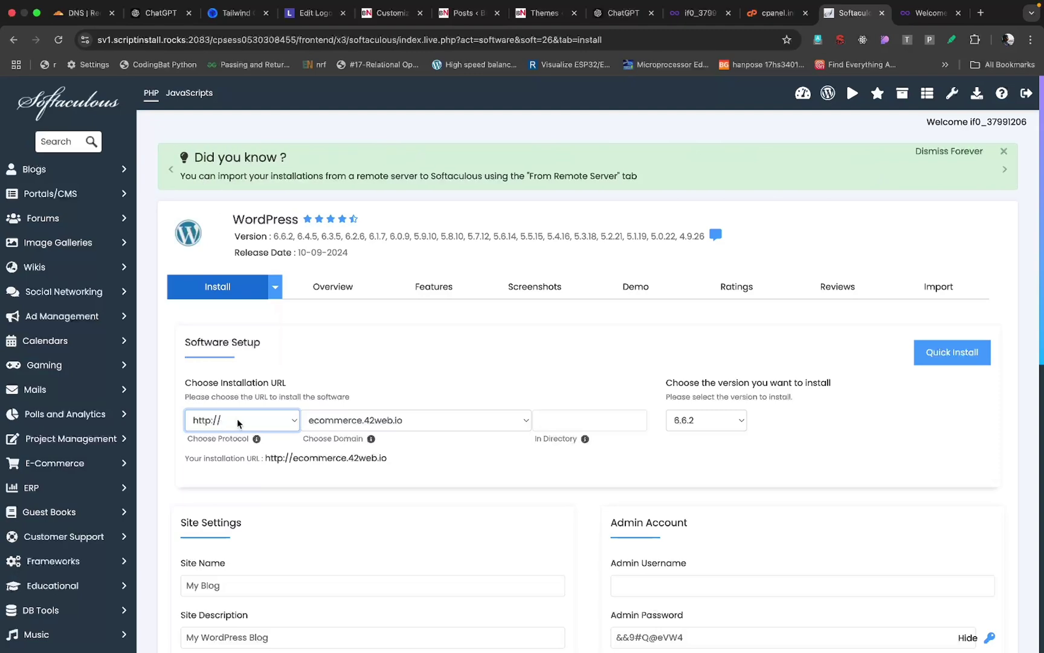
- Set the site name to Ecommerce and the site description to "Shop as you wish"
scroll(639, 366, "down", 3)
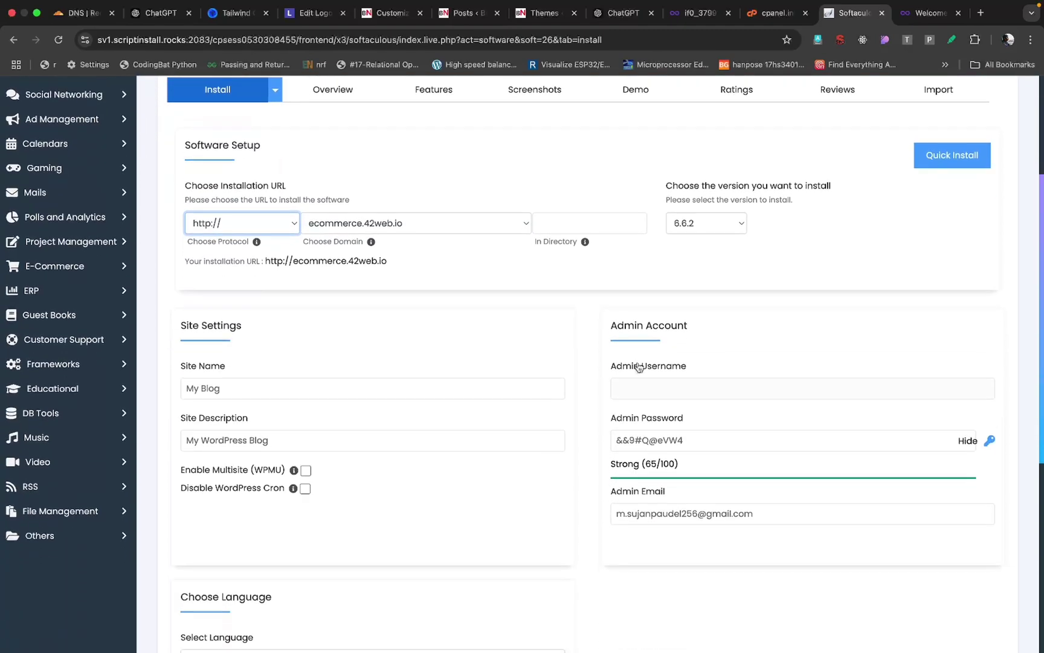
left_click(284, 388)
key("alt+shift+Left")
key("alt+shift+Left")
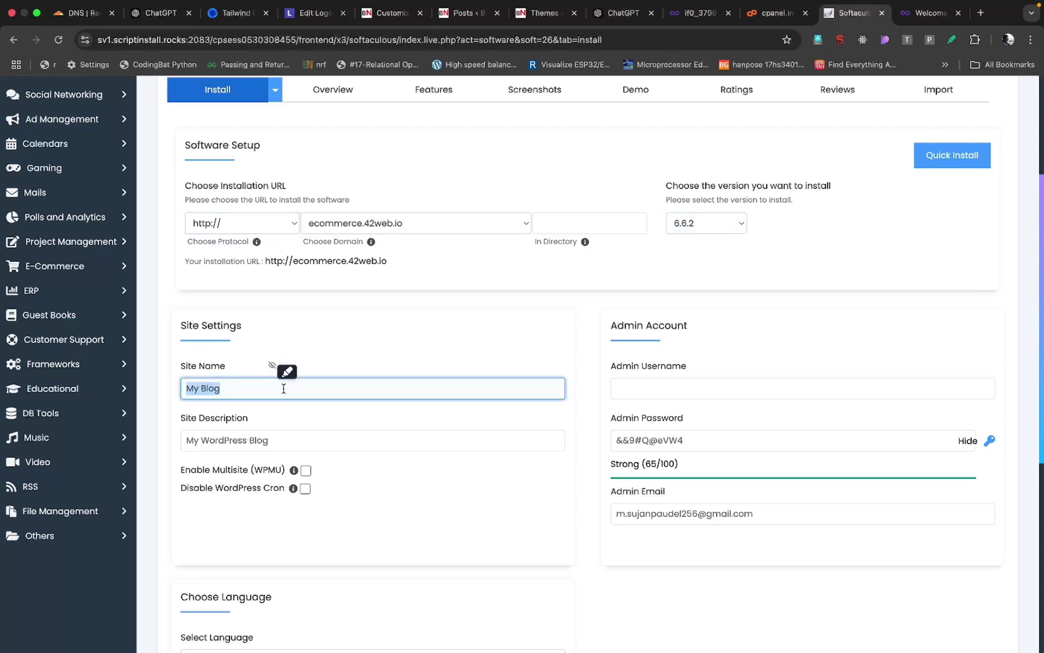
type("Ecommerce")
triple_click(313, 435)
type("Shop as you wish")
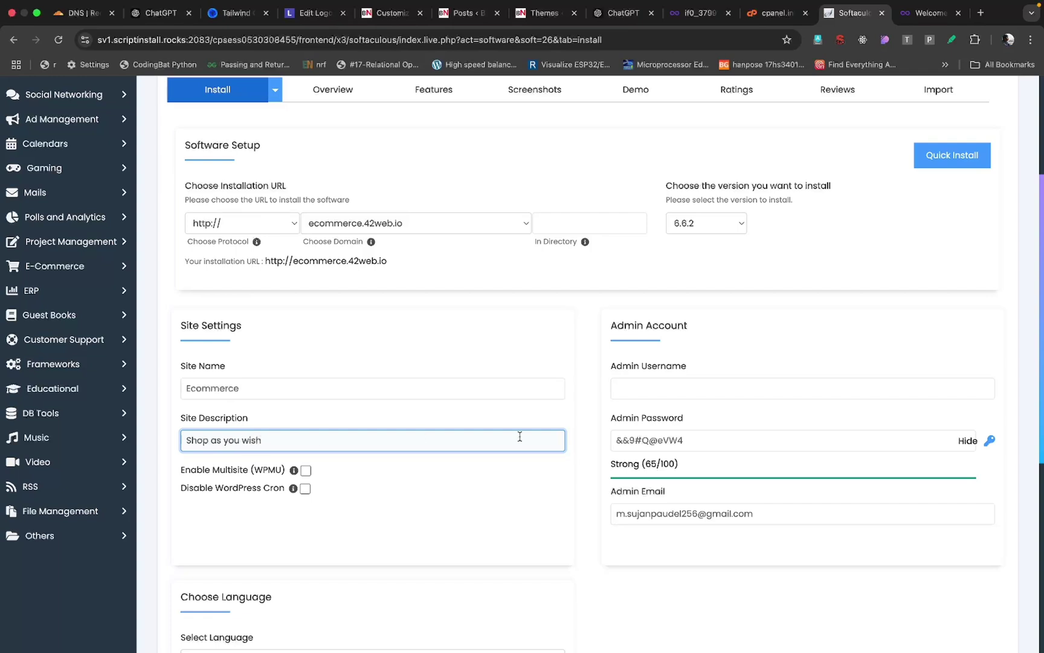
- Set the WordPress admin username to ecom_admin
left_click(666, 393)
type("ecom")
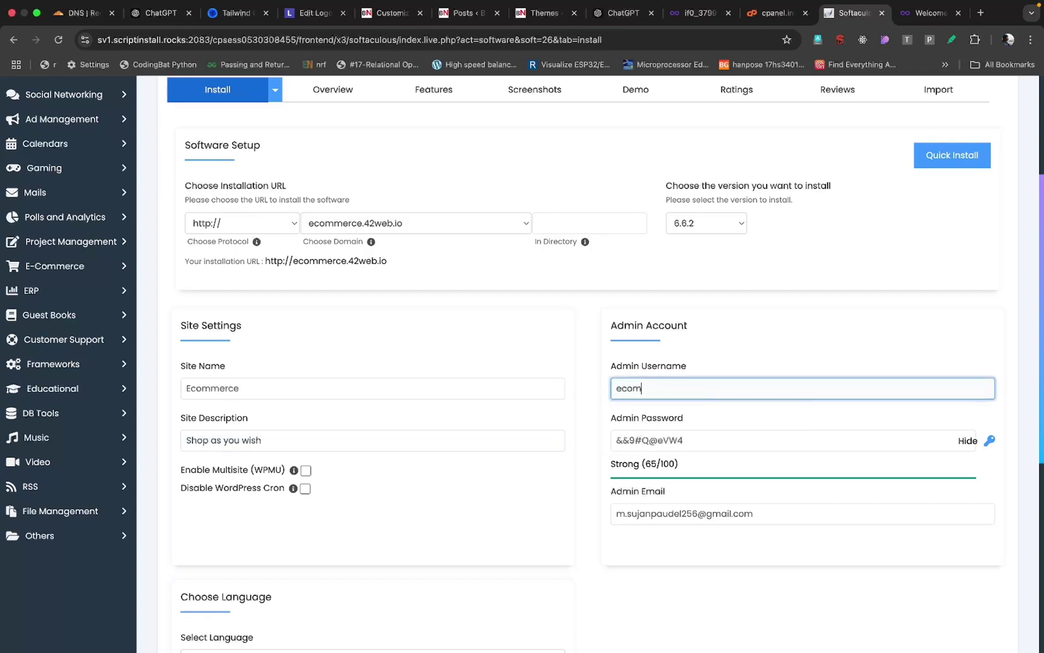
type("_admin")
- Review the remaining install settings, select the generated admin password and run the WordPress installation
scroll(607, 436, "down", 3)
scroll(636, 329, "down", 3)
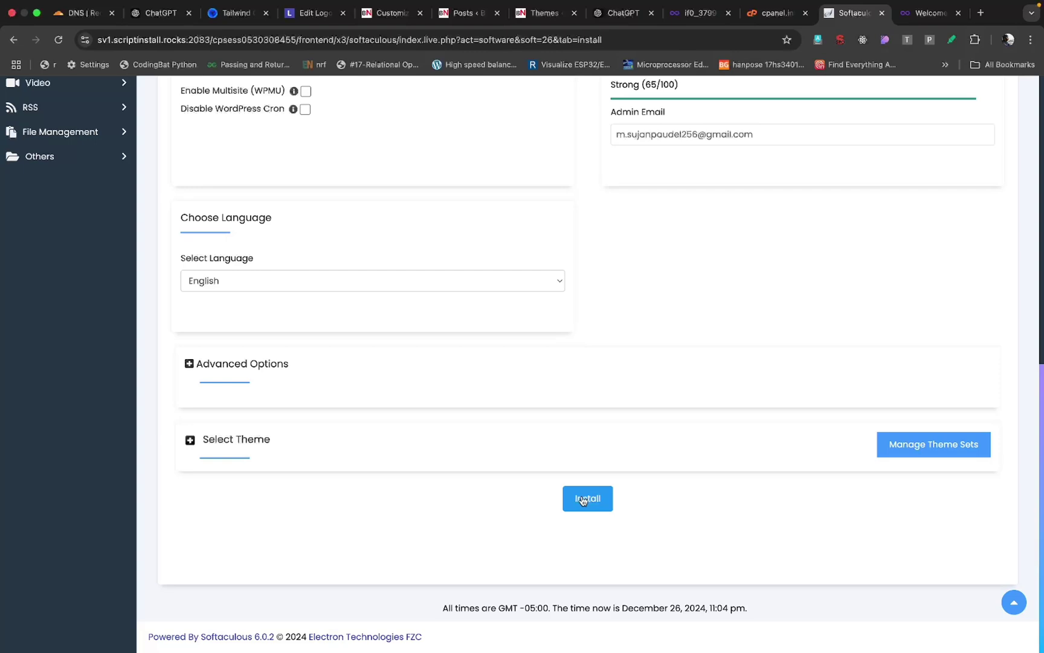
scroll(583, 501, "up", 4)
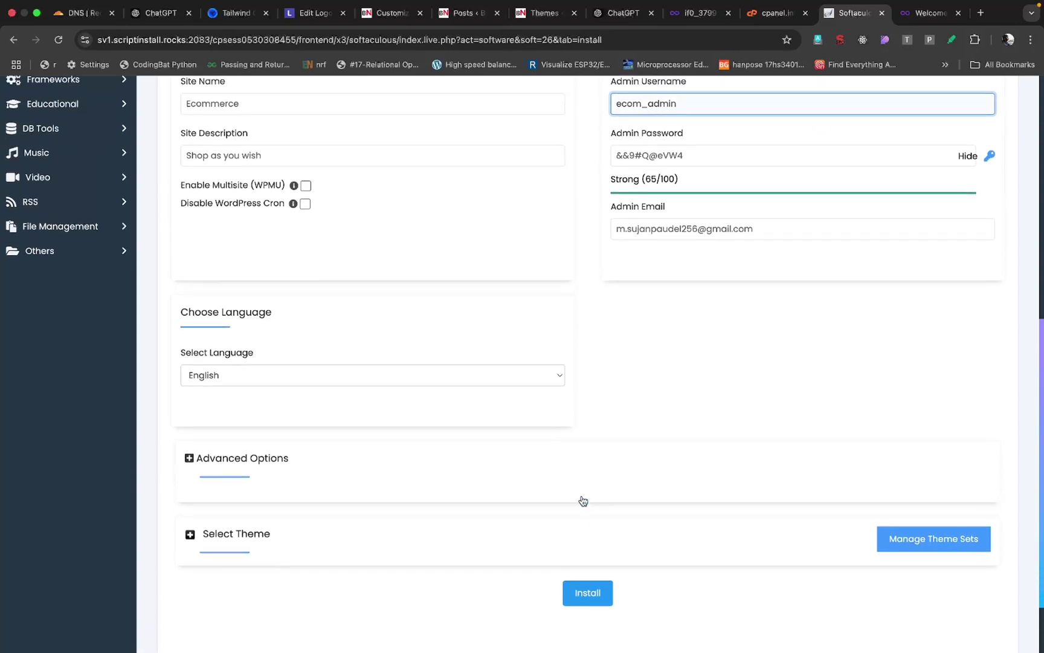
left_click(689, 260)
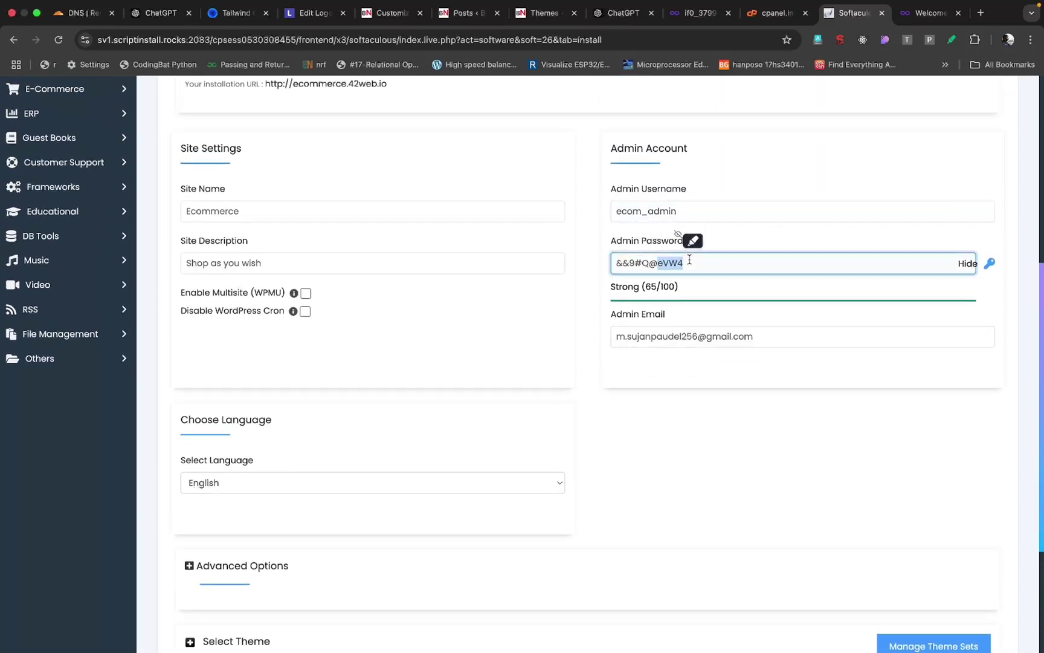
key("super+a")
scroll(690, 259, "down", 4)
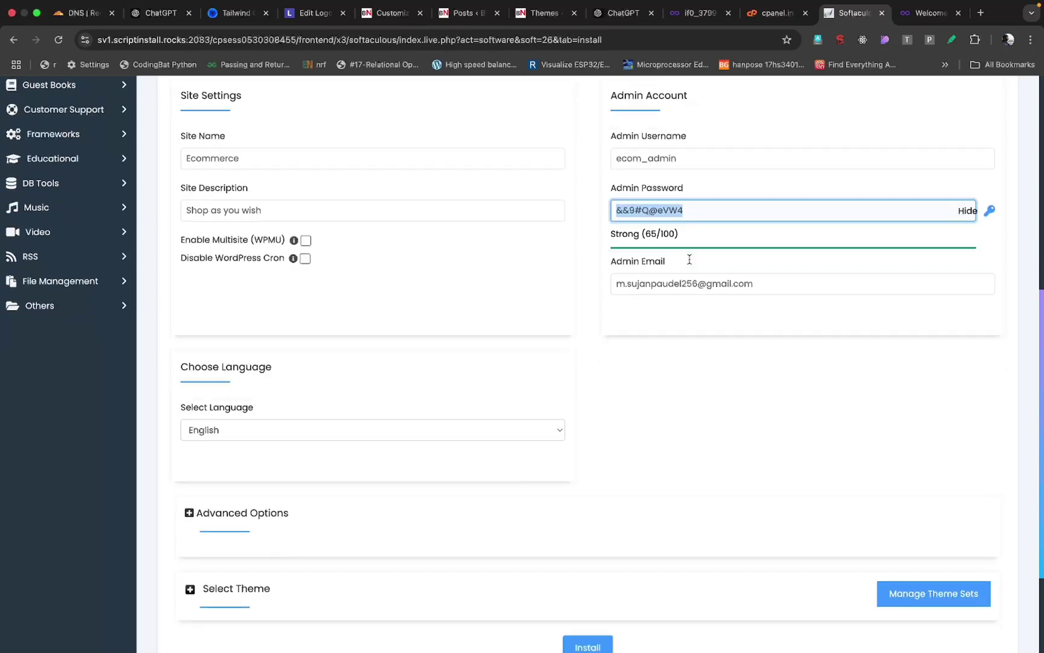
left_click(588, 499)
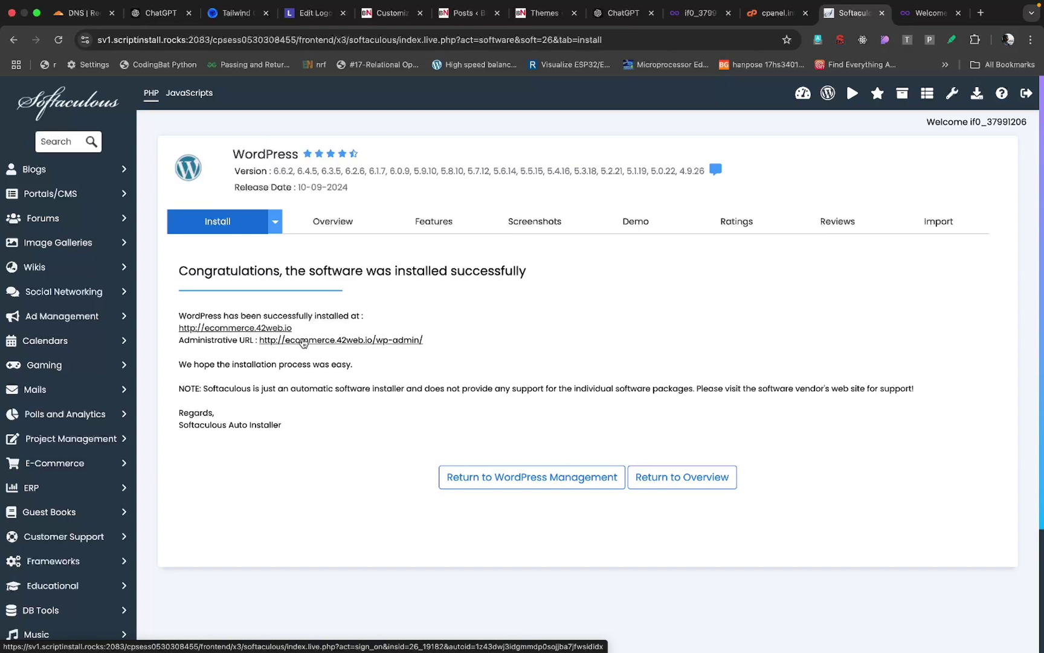
- Open the administrative URL of the new WordPress site and shorten the address to load ecommerce.42web.io
left_click(303, 340)
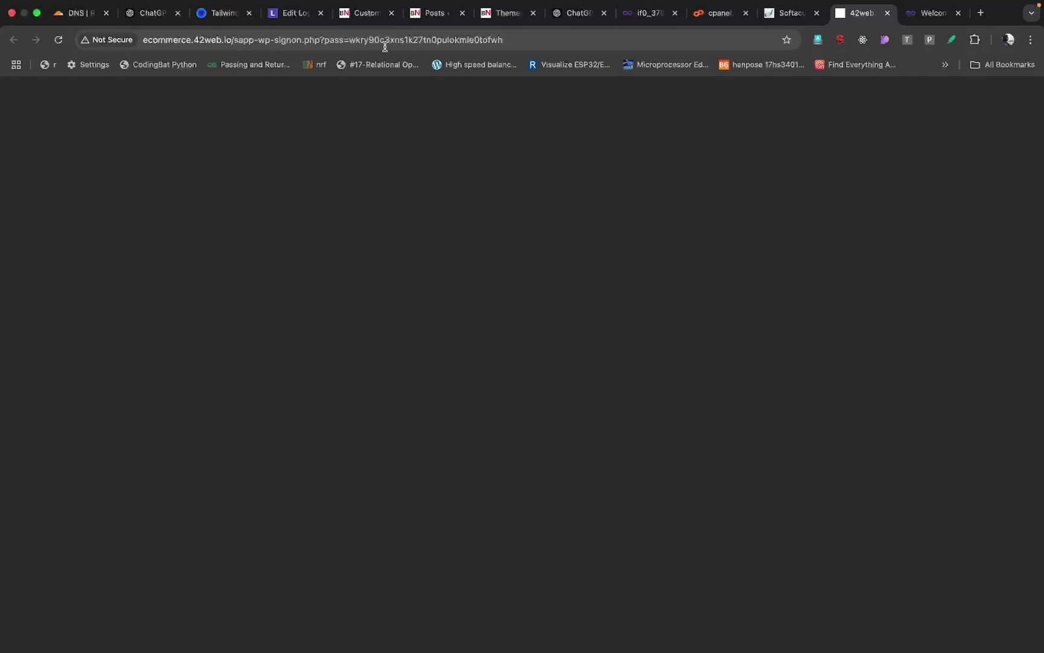
left_click_drag(235, 40, 578, 69)
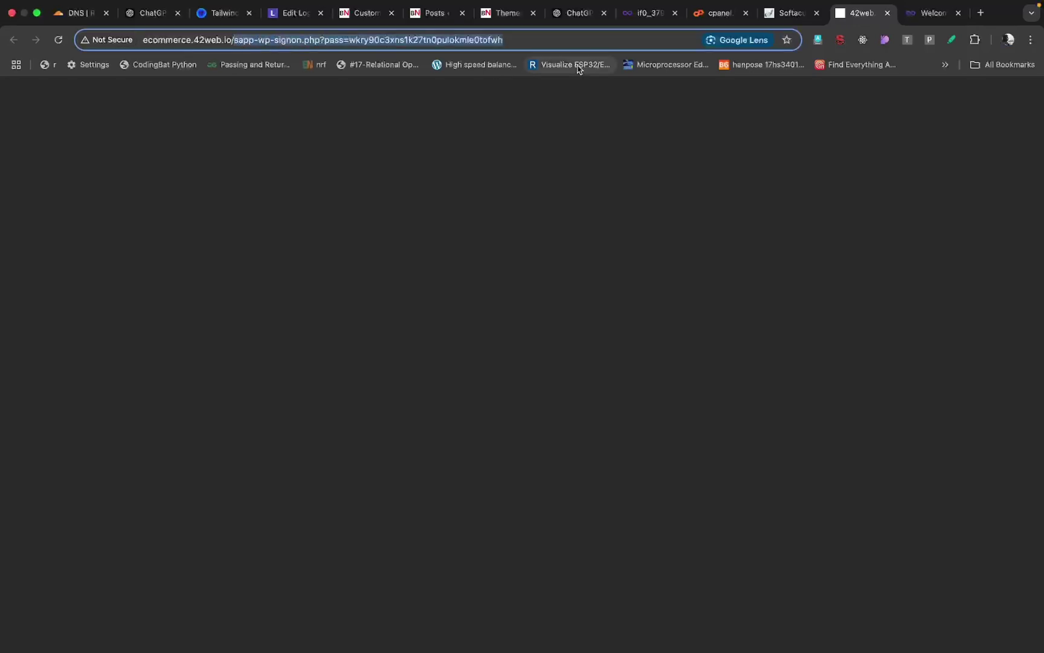
key("BackSpace")
key("Return")
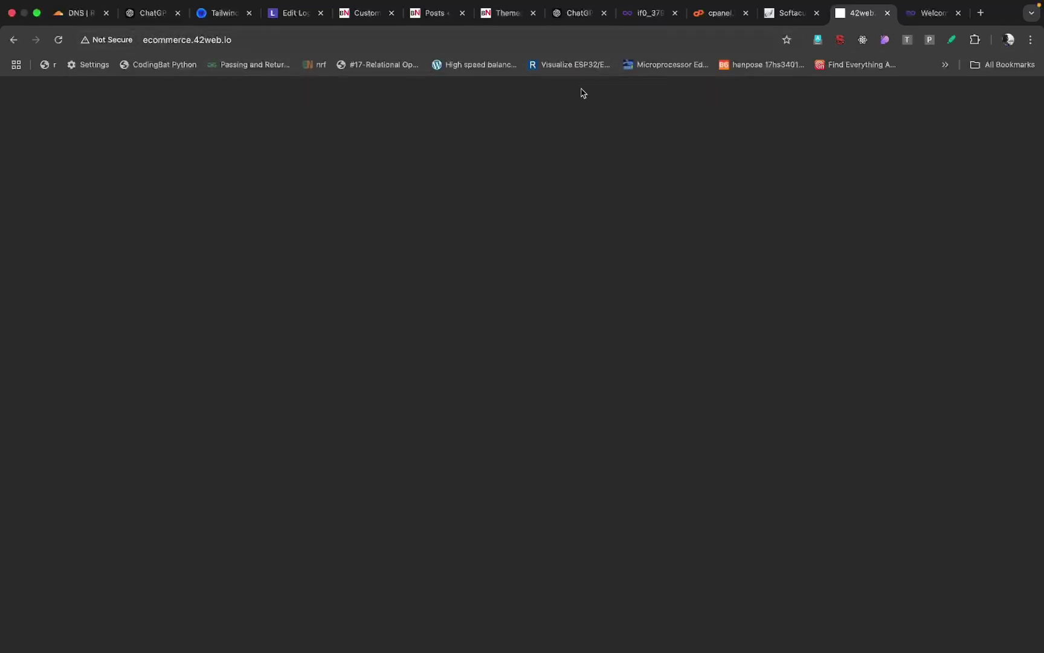
- Open the installed site's link from the Softaculous result page, view the WordPress overview there and return to the site
left_click(787, 15)
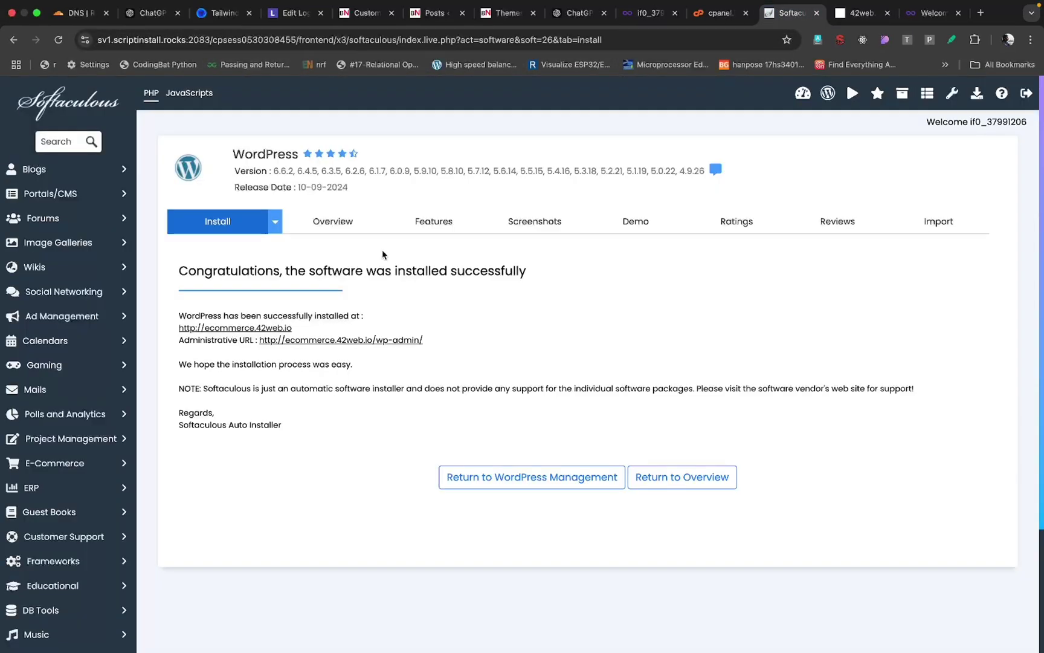
left_click(237, 328)
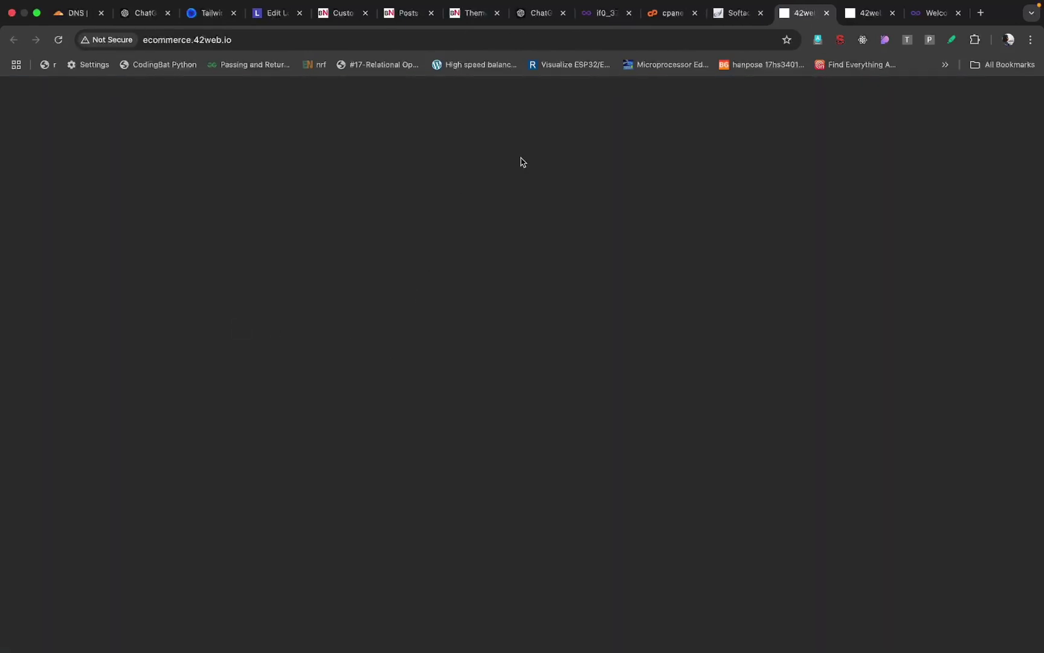
left_click(738, 21)
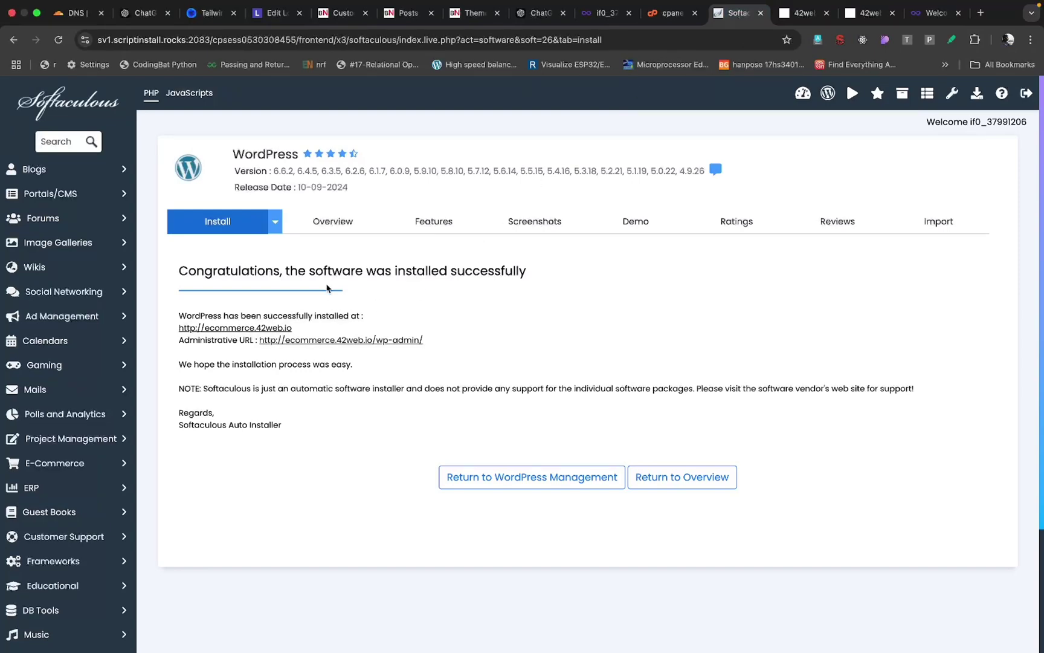
left_click(333, 222)
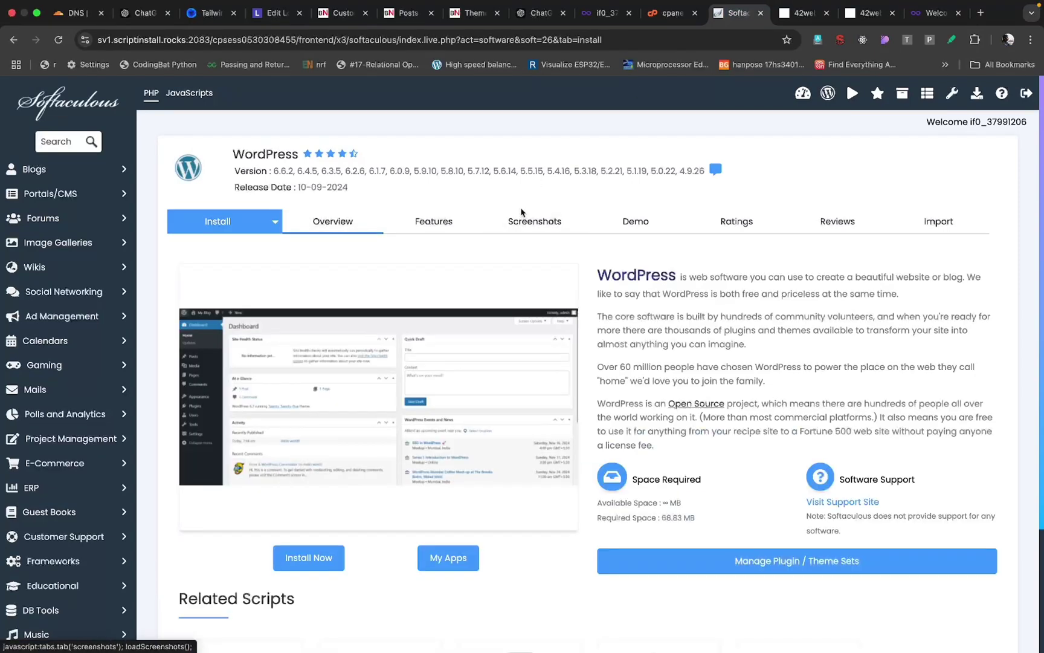
left_click(807, 18)
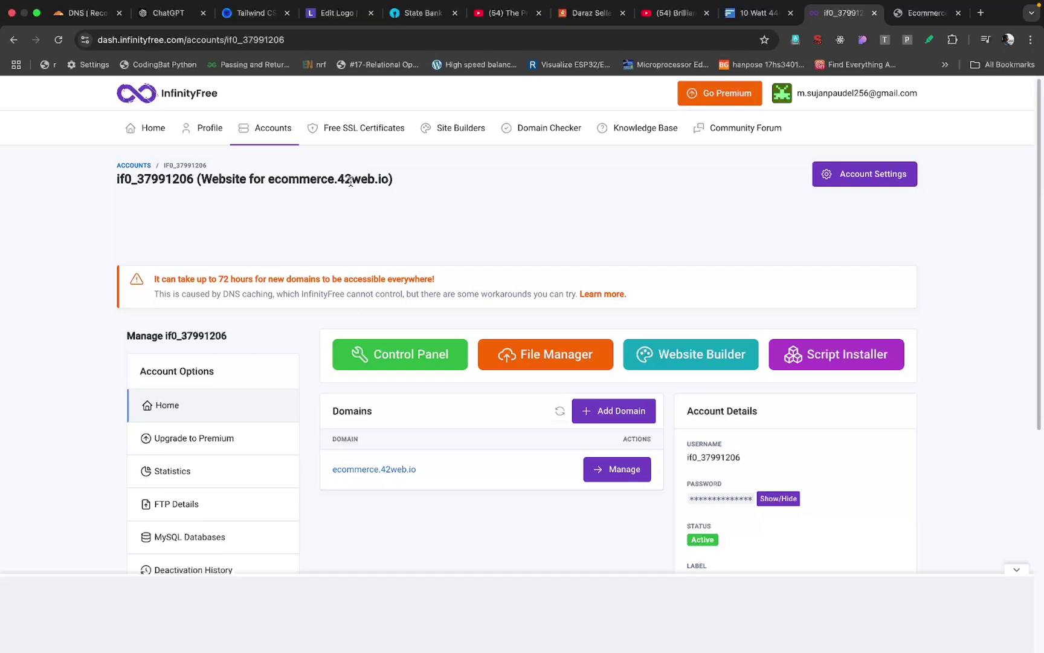
- Read the new-domain access notice on the hosting account page and open ecommerce.42web.io from the account heading
left_click_drag(389, 180, 269, 180)
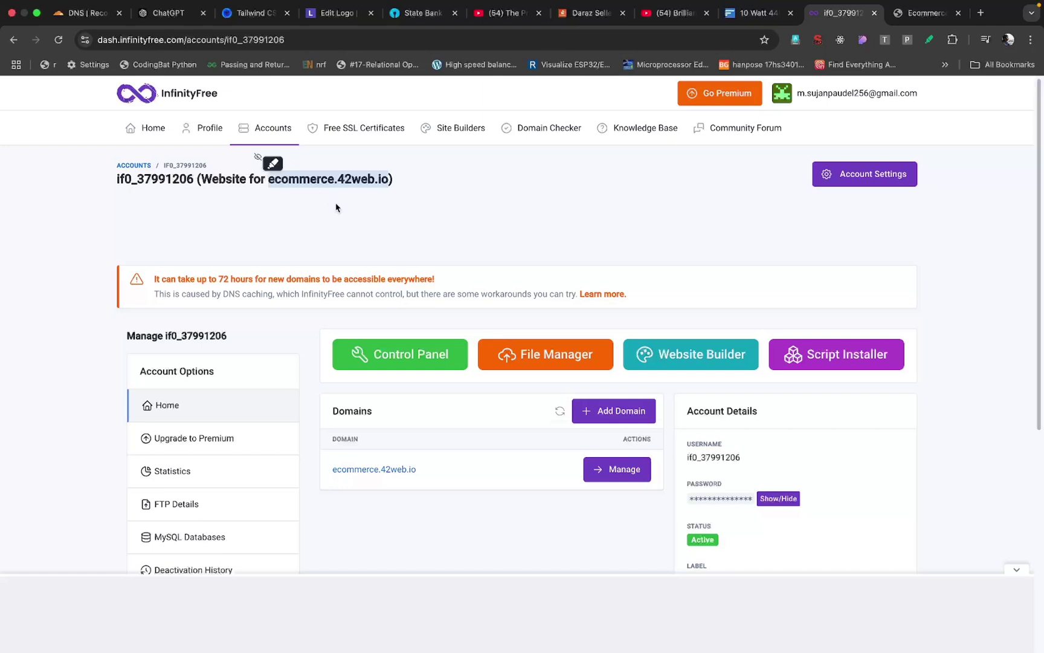
left_click_drag(219, 279, 370, 278)
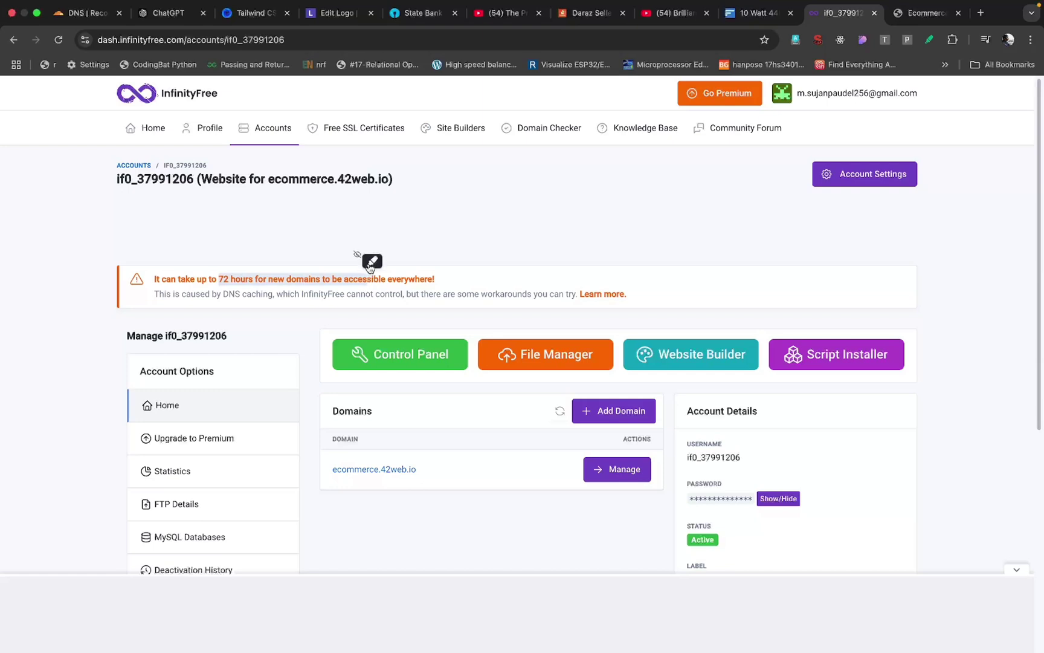
left_click_drag(269, 179, 386, 175)
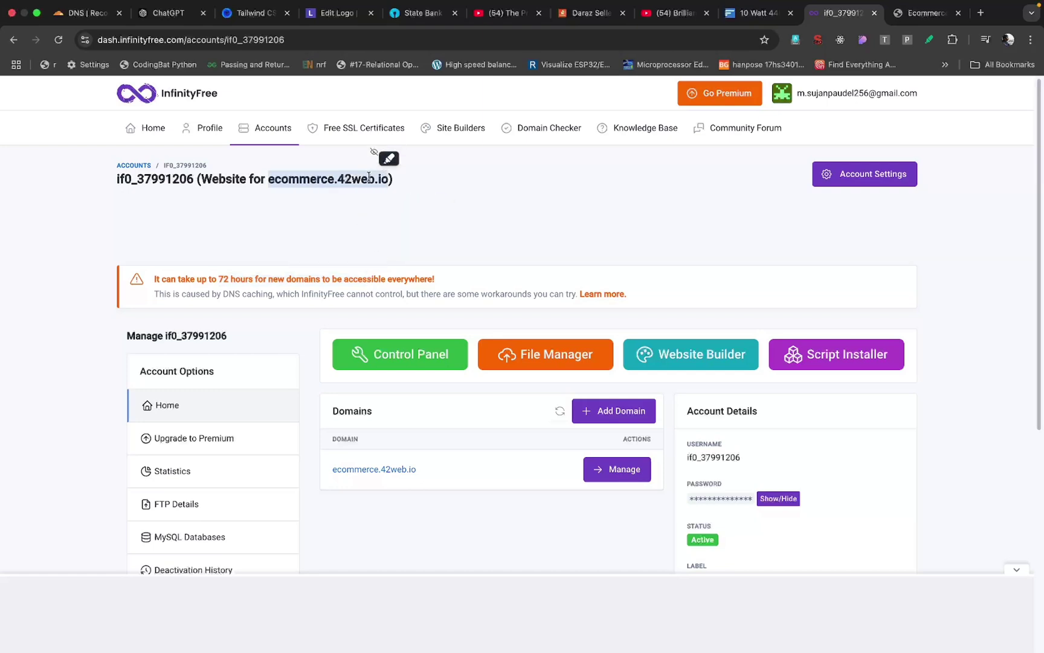
right_click(366, 178)
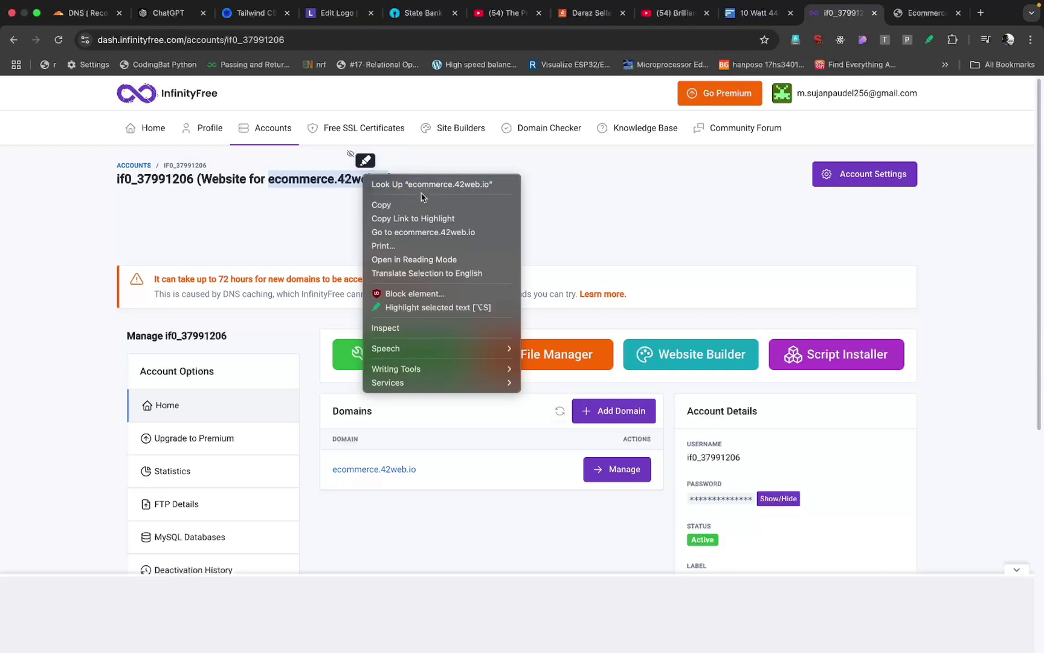
left_click(406, 232)
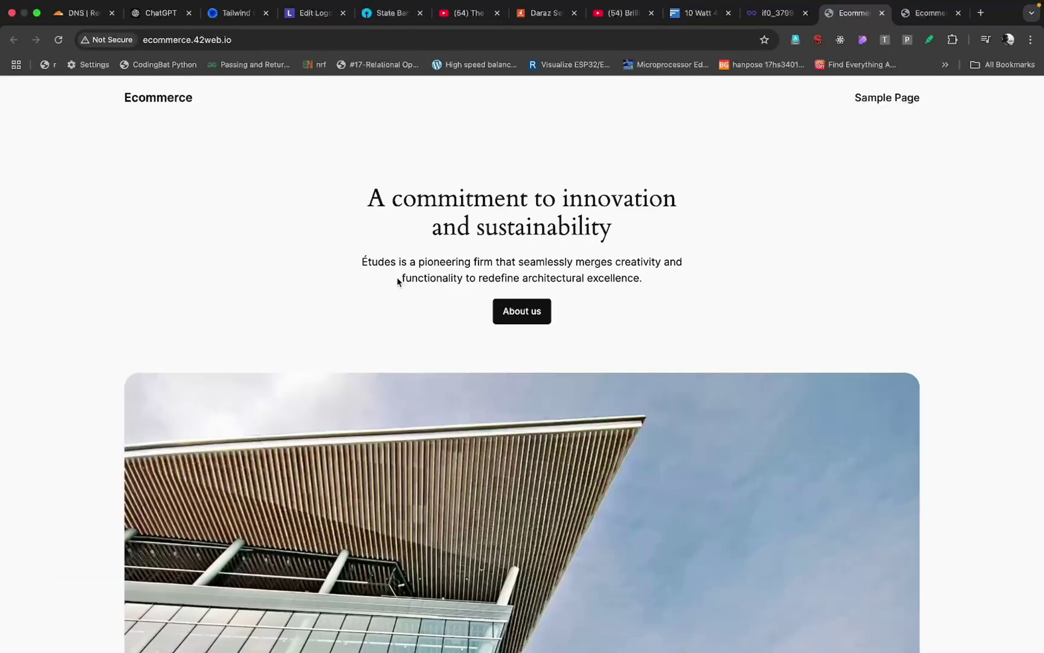
- Look through the live Ecommerce home page down to the newsletter section and back to its header
scroll(397, 281, "down", 10)
scroll(398, 281, "down", 15)
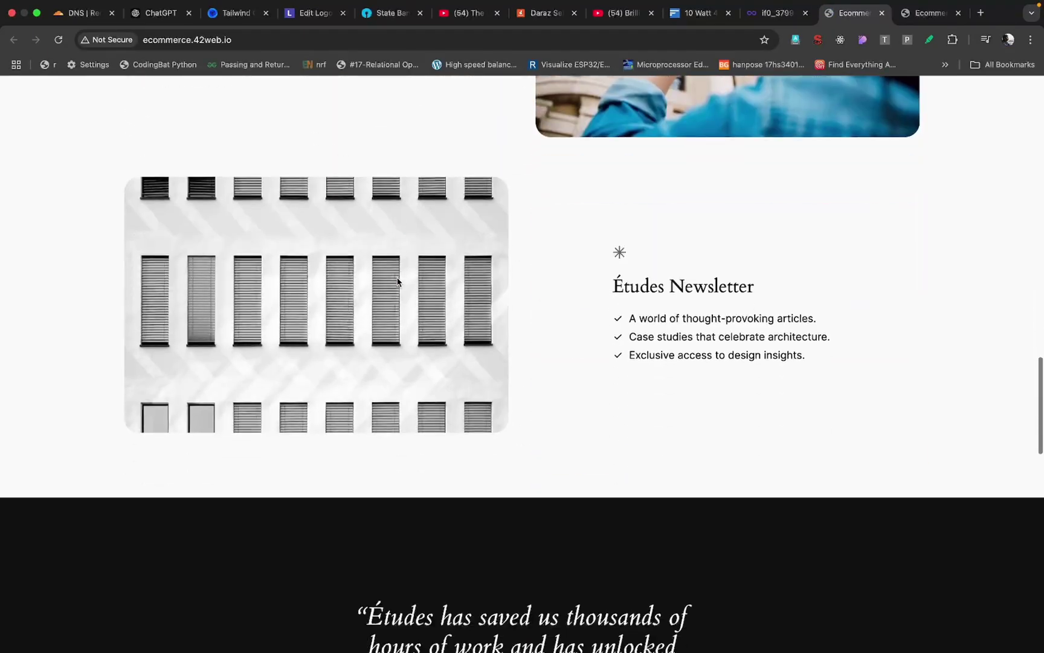
scroll(397, 281, "up", 10)
scroll(398, 281, "up", 15)
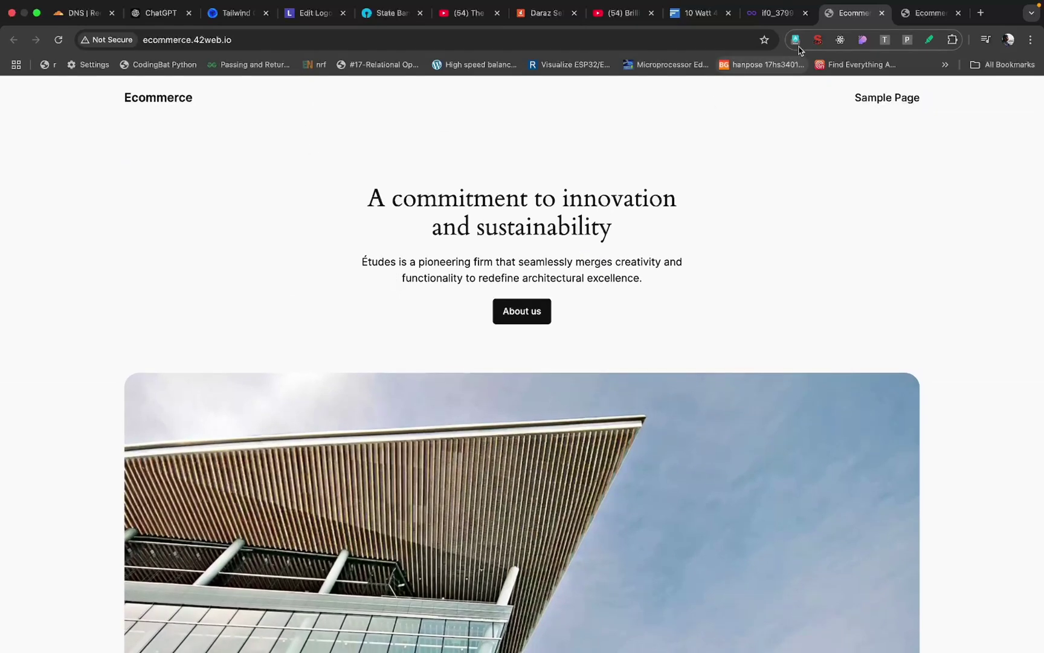
- Return to the InfinityFree account page for ecommerce.42web.io and open its hosting control panel
left_click(773, 13)
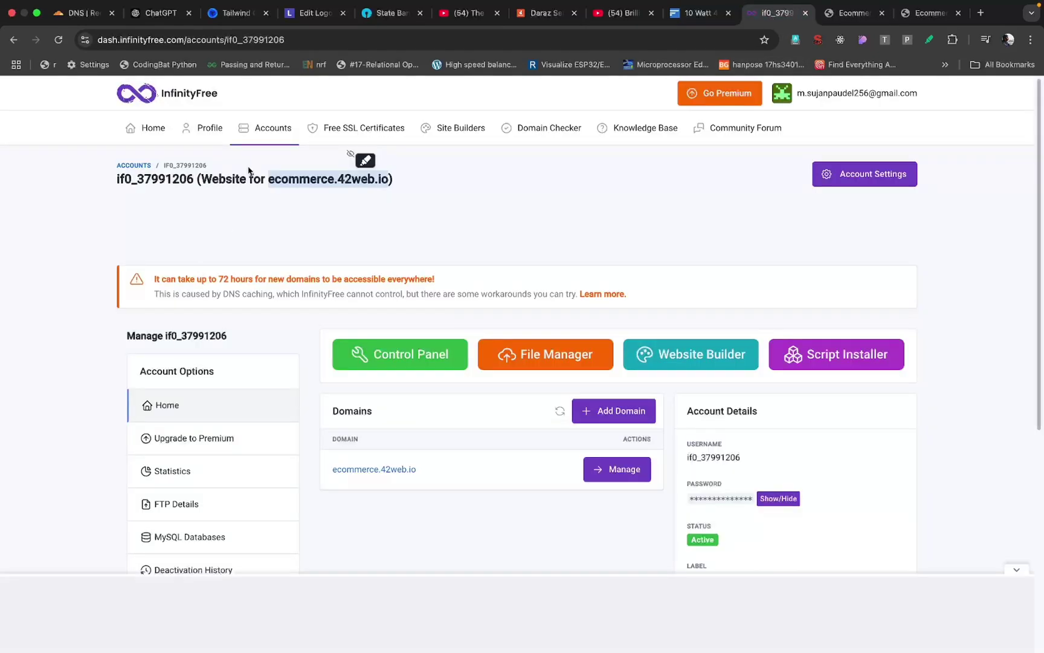
left_click(300, 183)
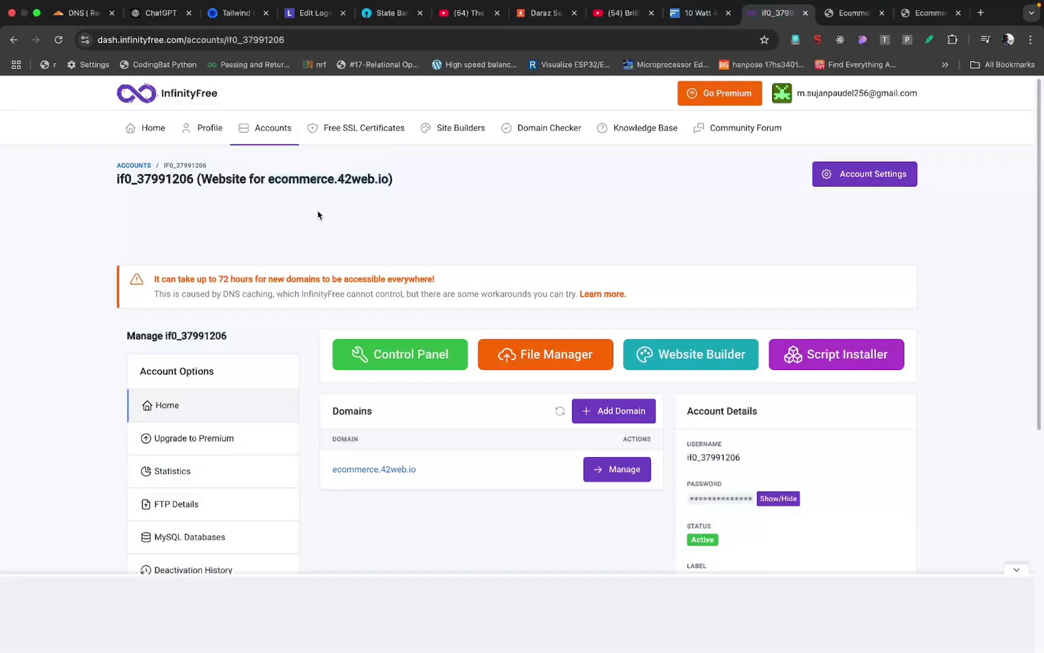
left_click(410, 354)
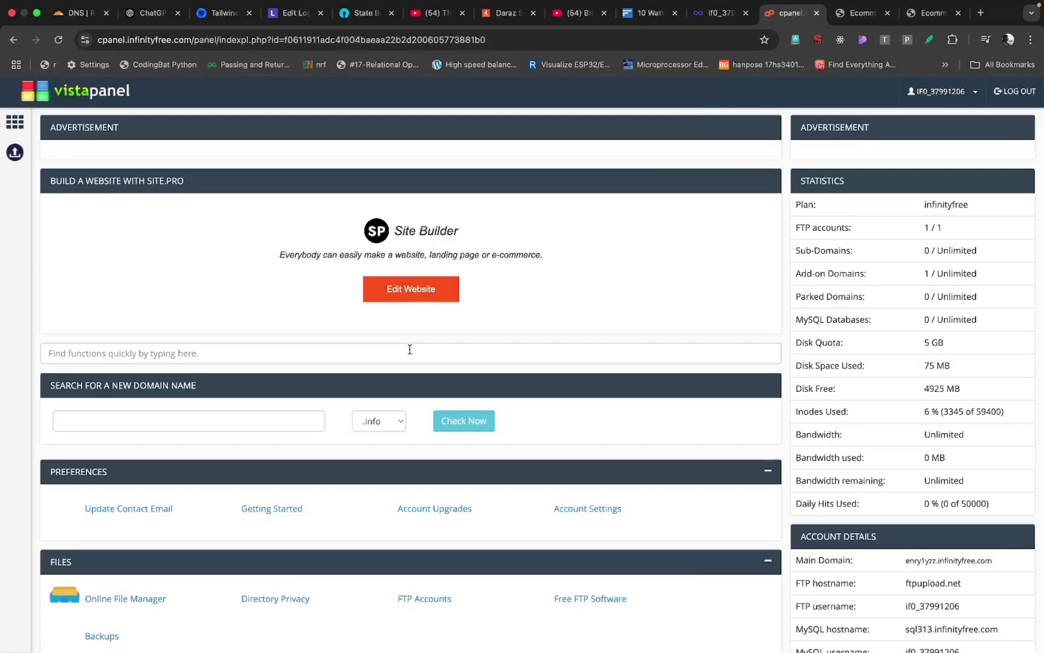
- Search the control panel functions for "sof" and open the Softaculous Apps Installer with its list of script installations
left_click(359, 356)
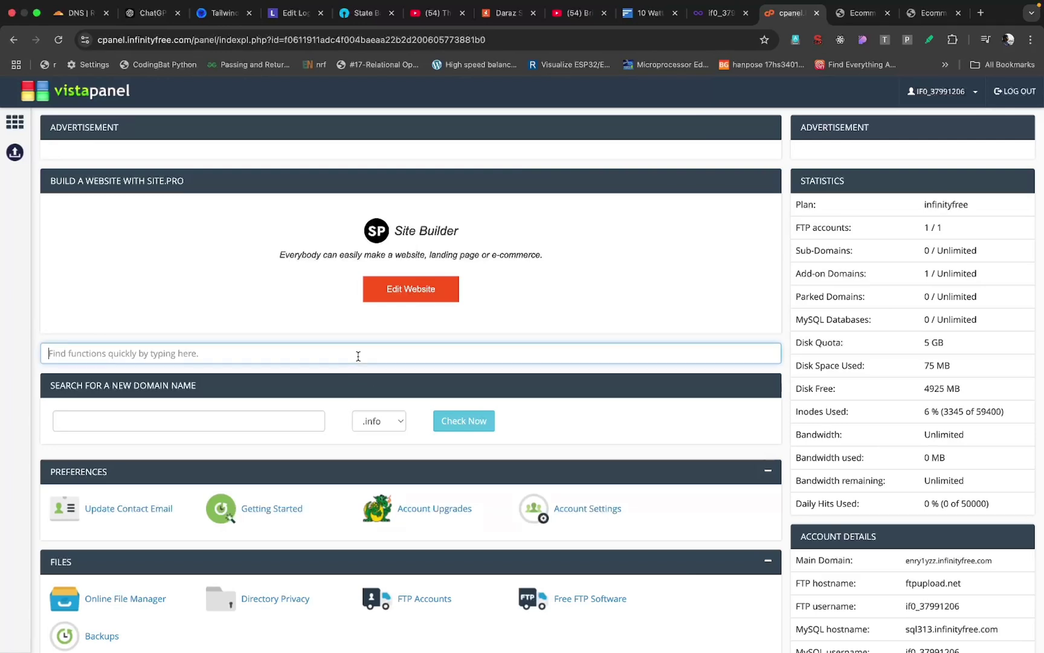
type("sof")
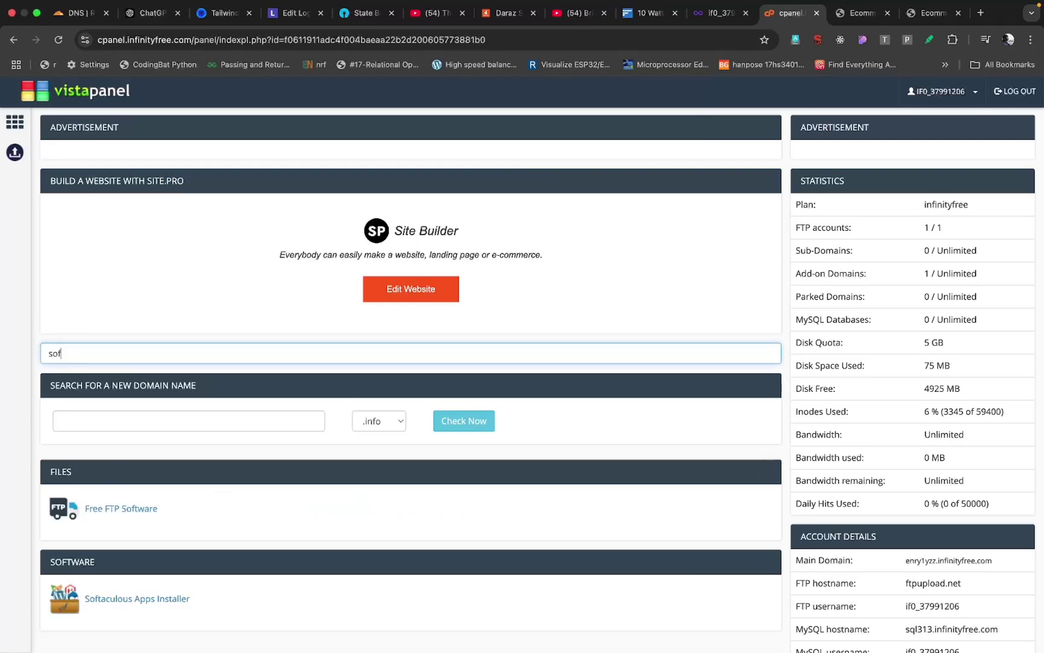
left_click(173, 599)
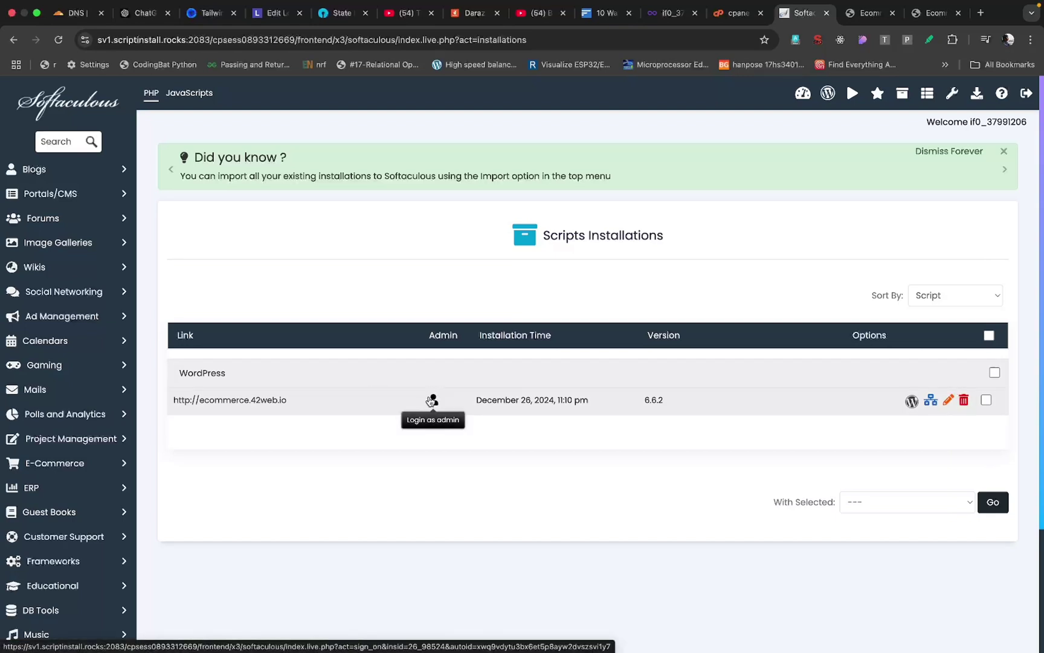
- Log in as admin to the WordPress installation at ecommerce.42web.io and open its installed themes
left_click(431, 400)
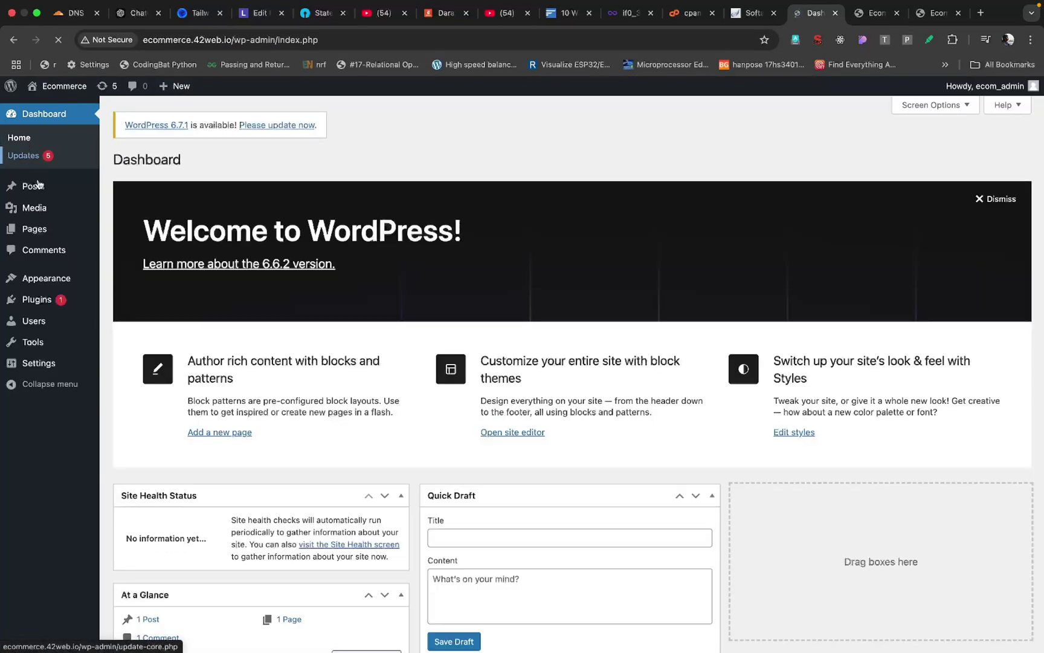
left_click(42, 280)
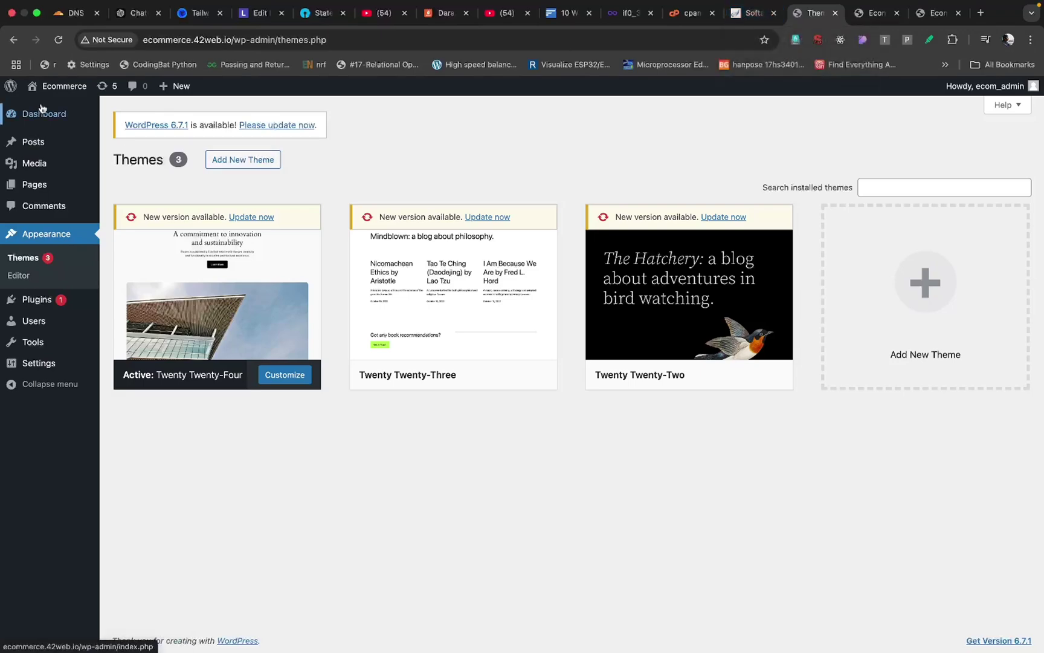
mouse_move(580, 625)
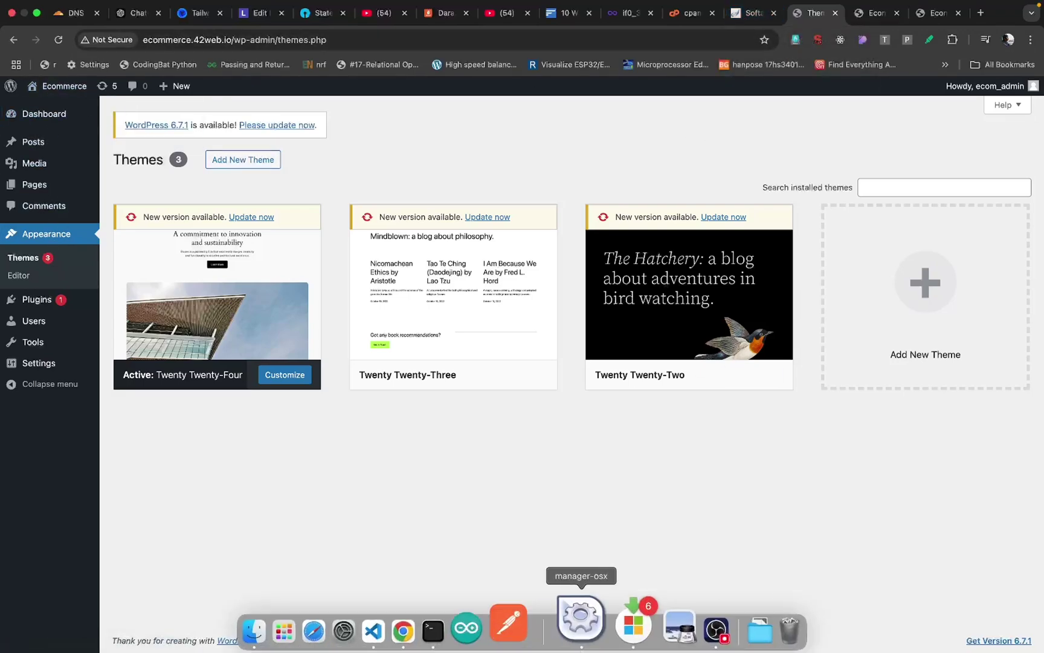
left_click(671, 629)
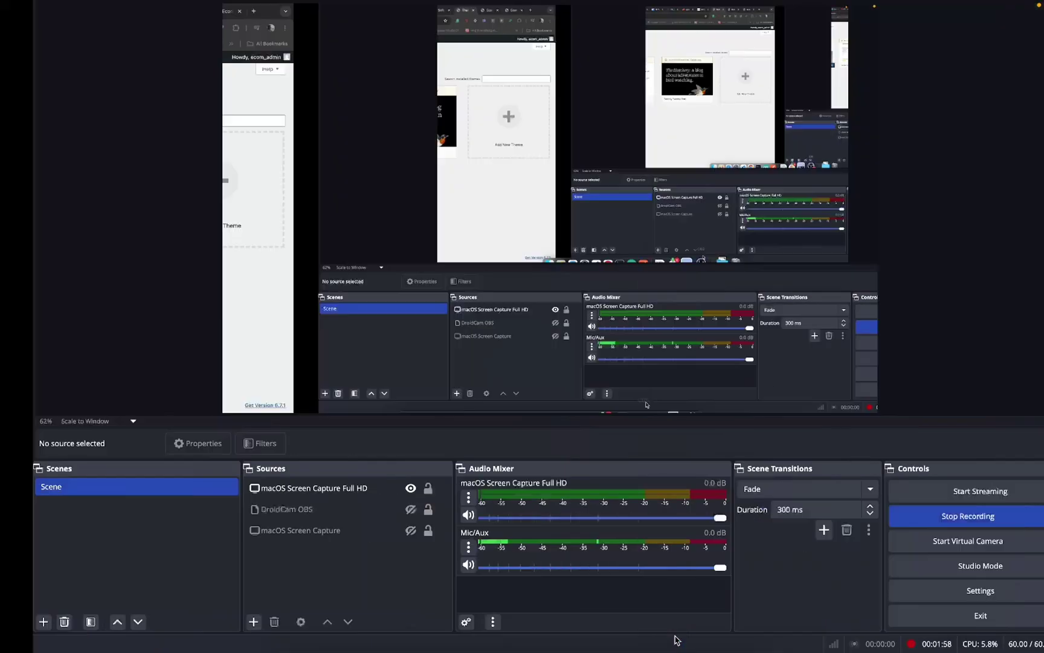